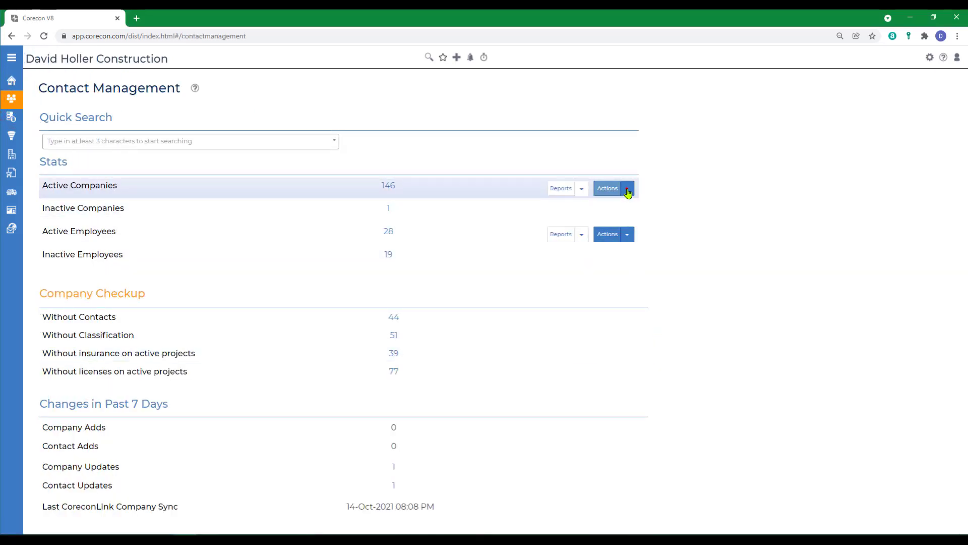
Choose Import From Excel from the Active Companies Actions menu in Contact Management
click(628, 191)
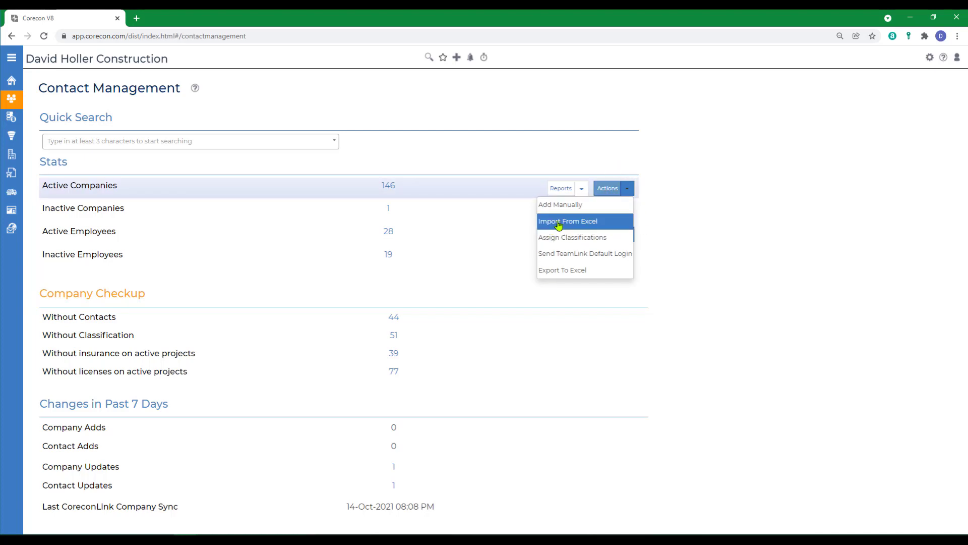
click(559, 224)
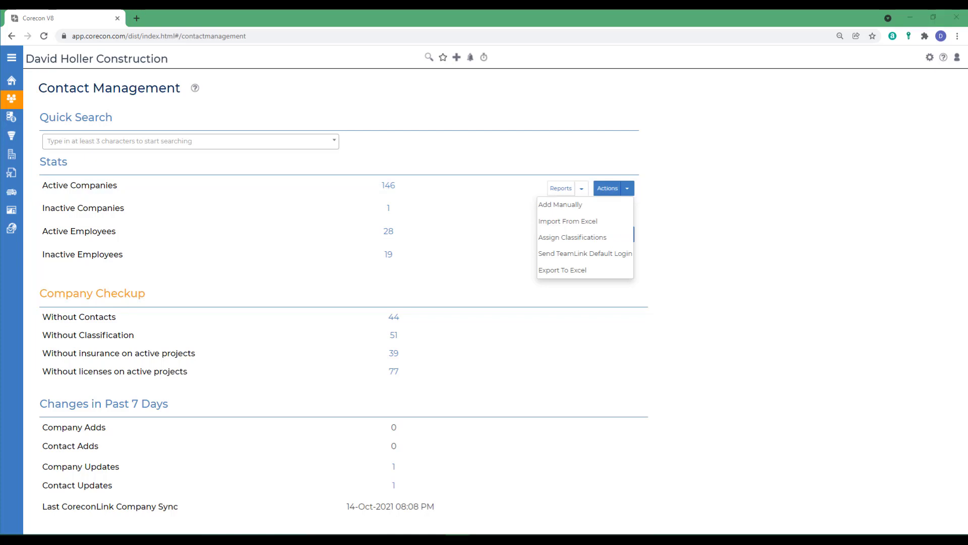
Open the Getting Started help article on importing companies and contacts from Excel and review it
click(196, 88)
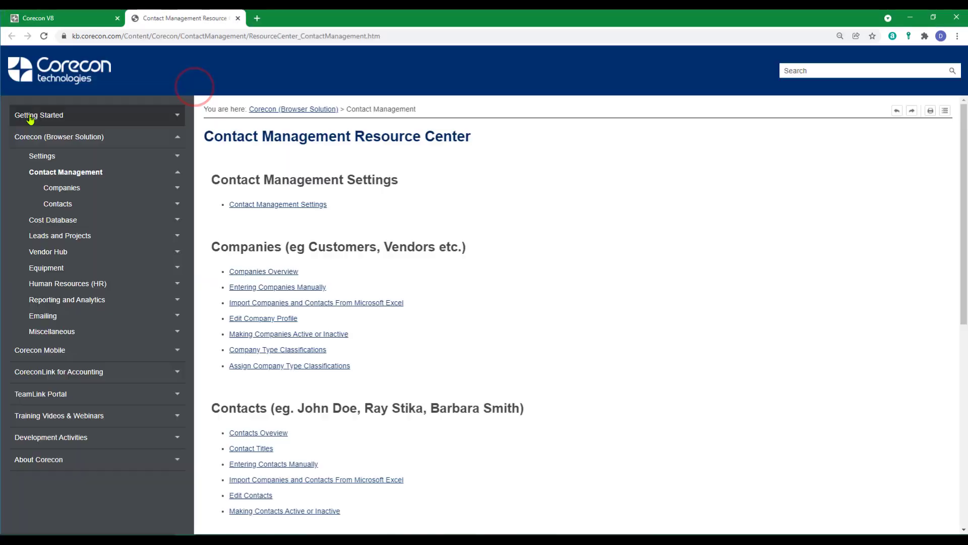
click(28, 115)
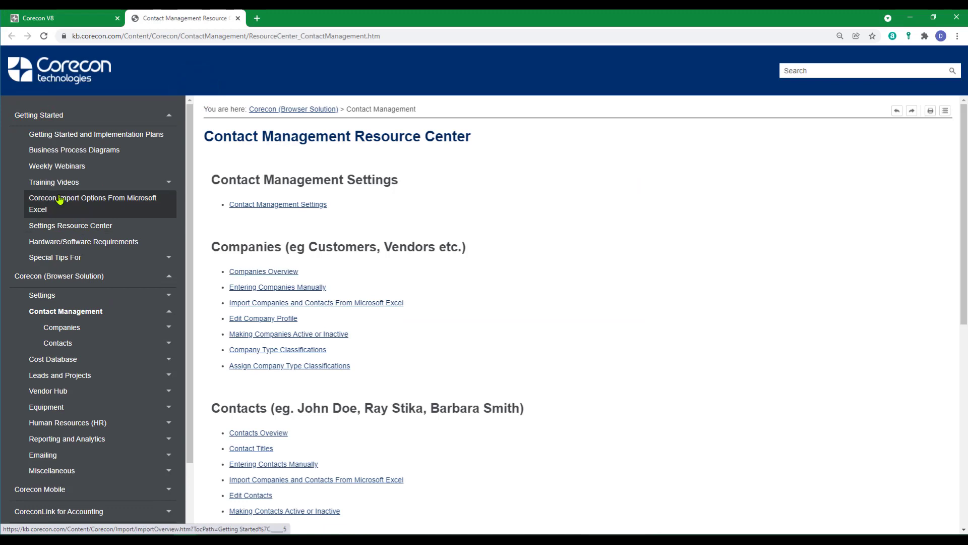
click(54, 203)
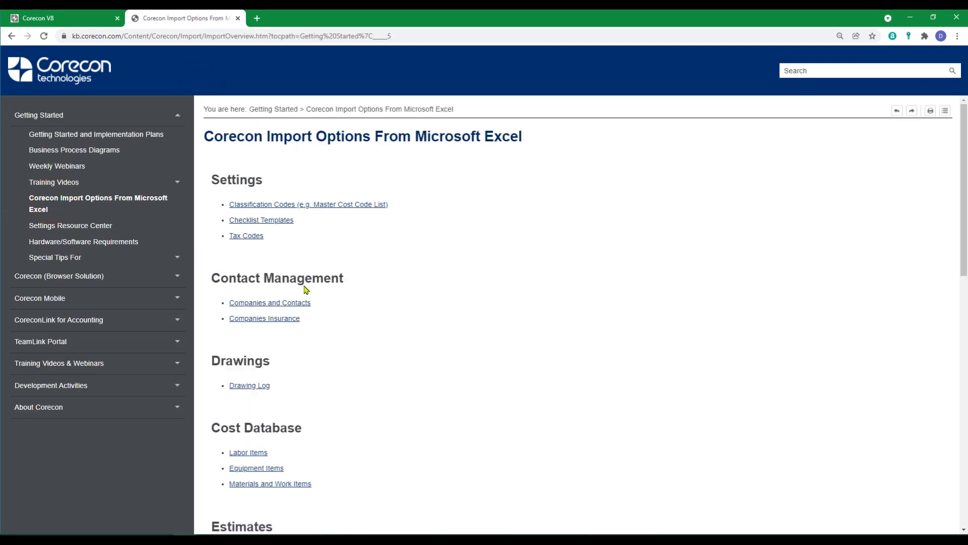
click(264, 304)
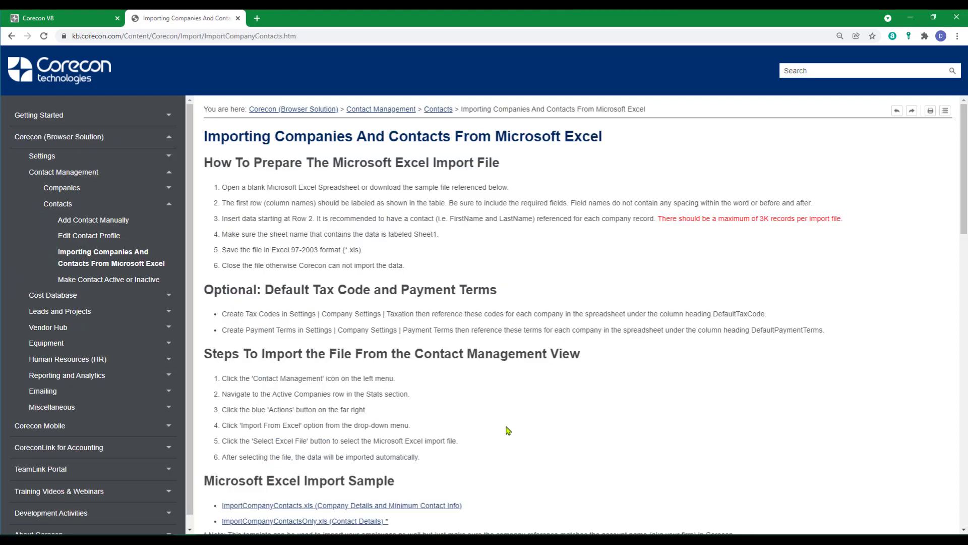
scroll(507, 428, down, 5)
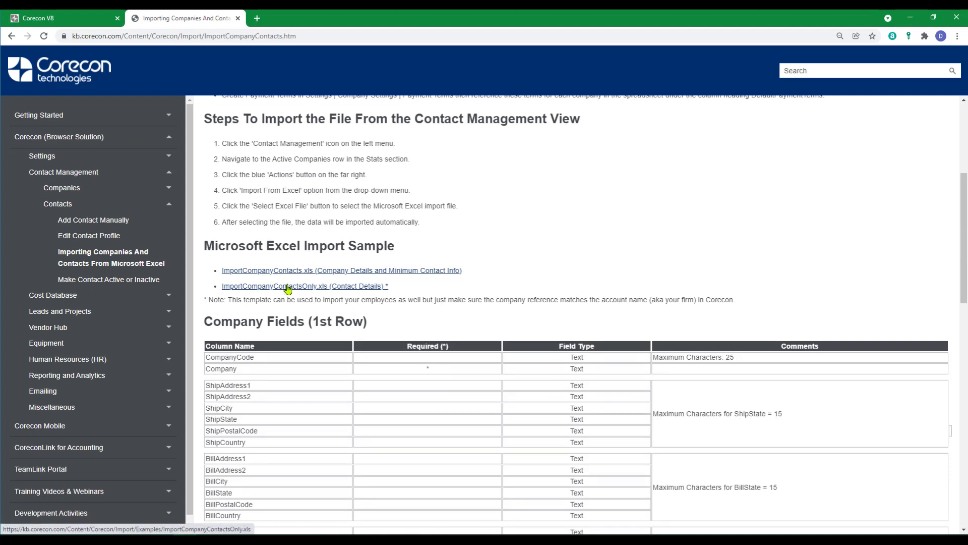
scroll(286, 288, down, 2)
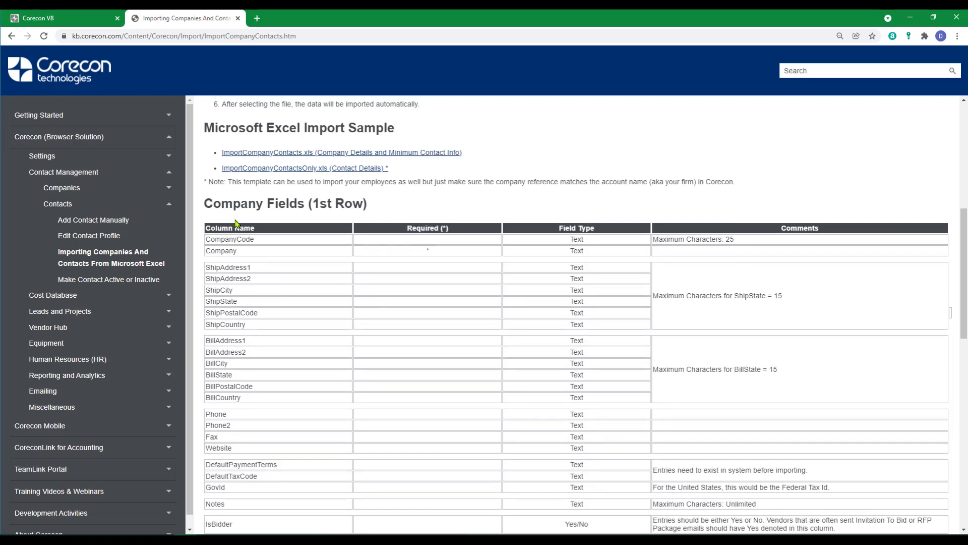
scroll(293, 353, down, 8)
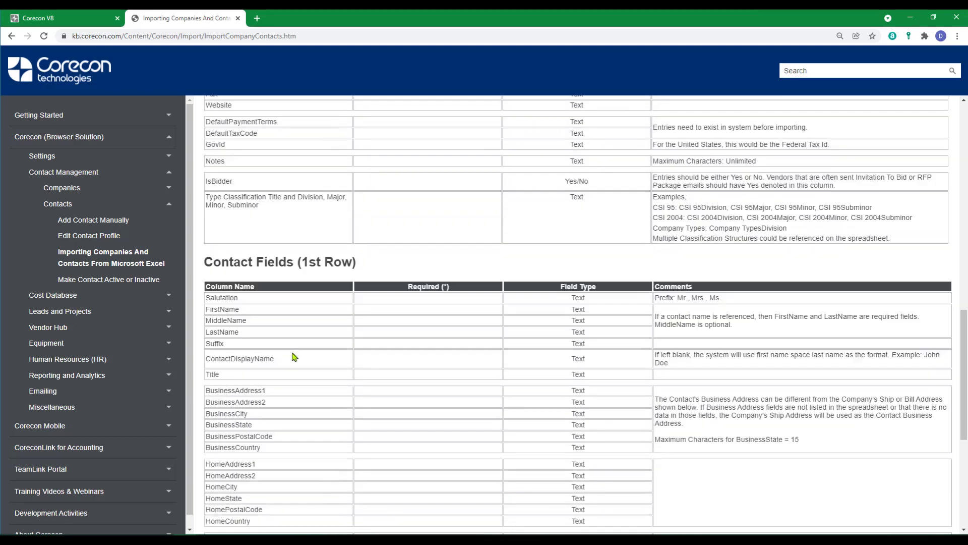
scroll(296, 365, down, 3)
scroll(296, 364, up, 10)
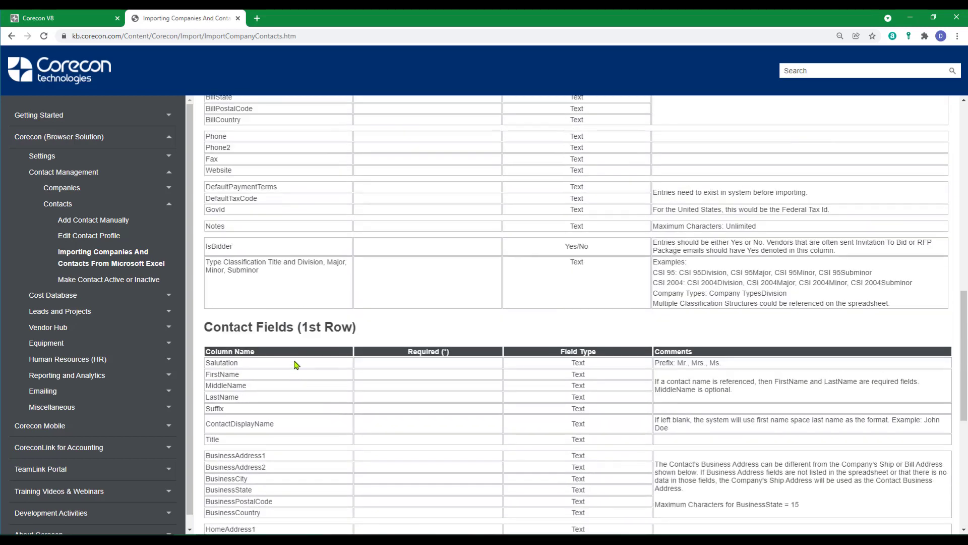
scroll(276, 293, up, 3)
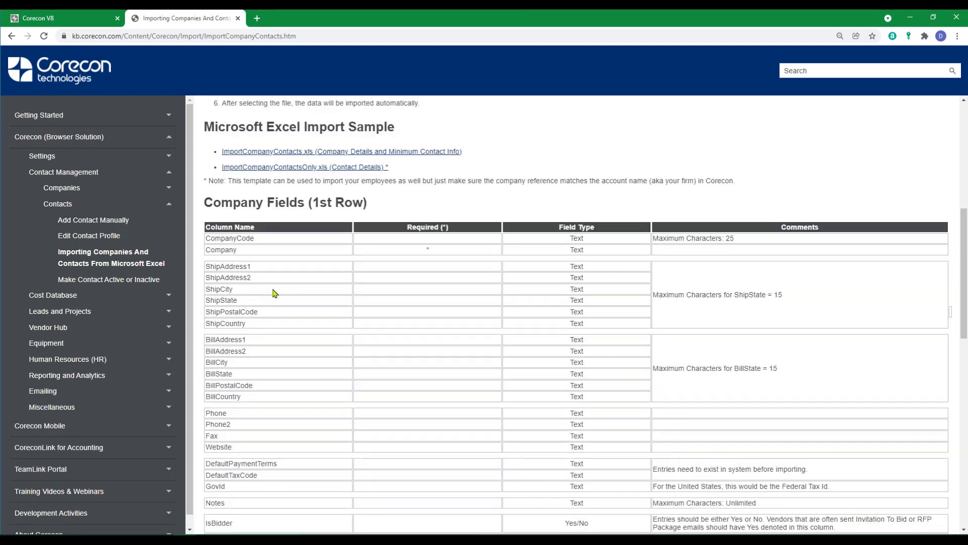
scroll(312, 391, up, 5)
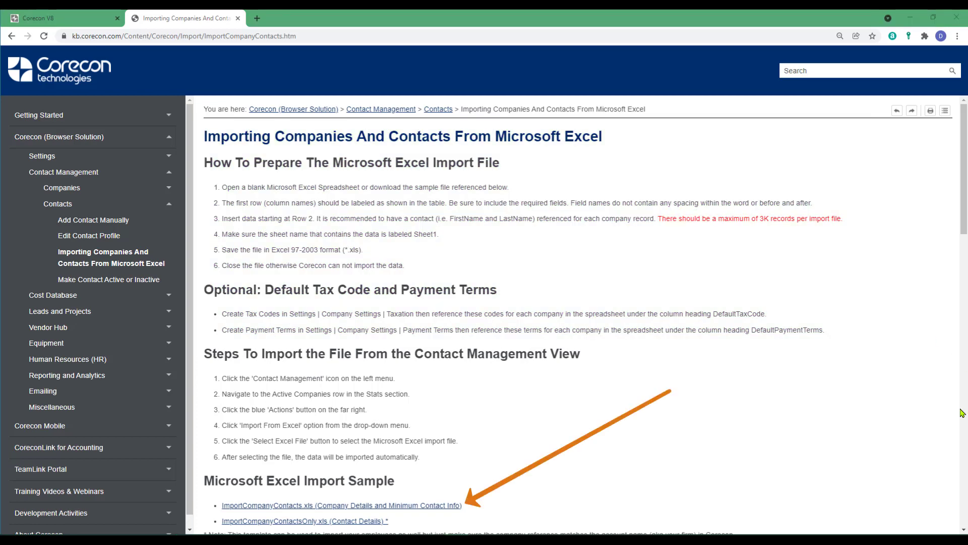
Download ImportCompanyContacts.xls, open it in Excel with editing enabled, and maximize it
click(342, 507)
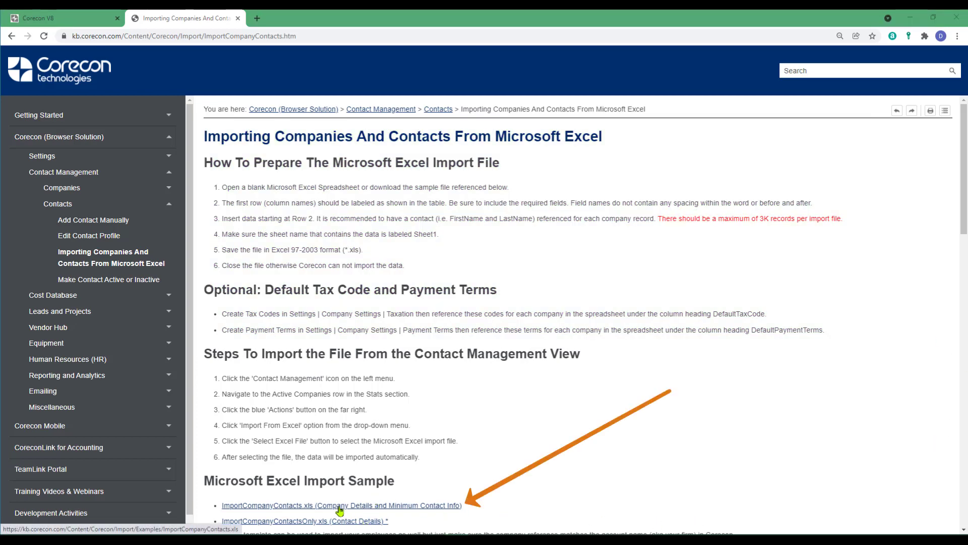
click(108, 520)
click(123, 457)
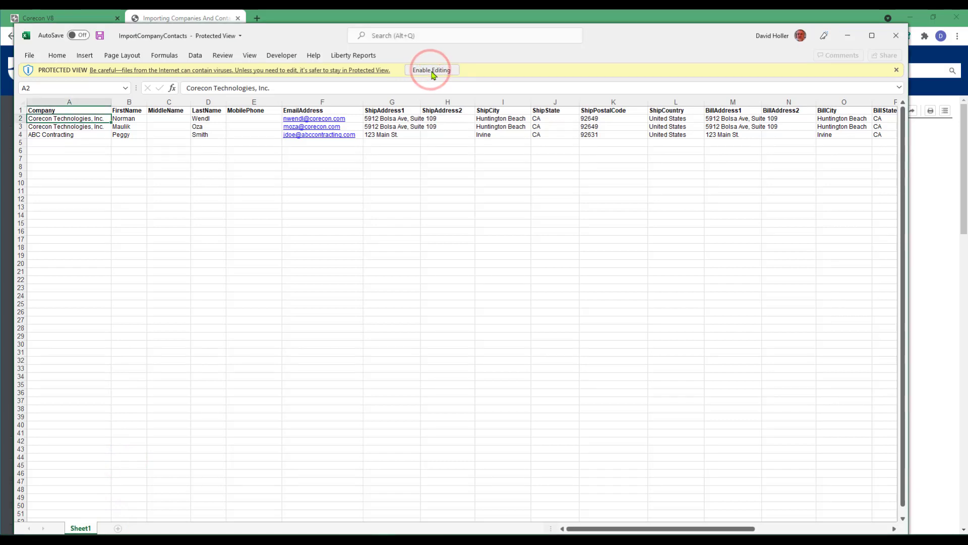
click(431, 70)
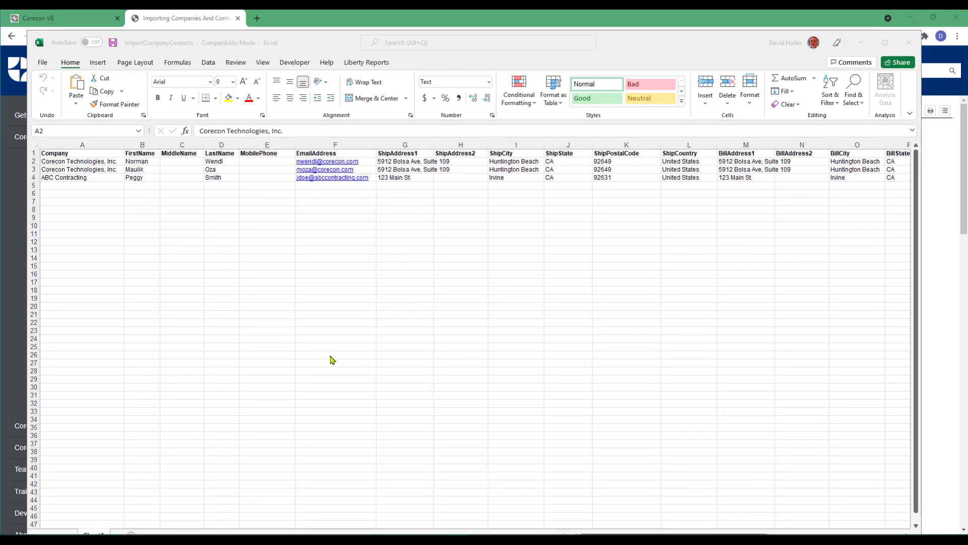
click(886, 43)
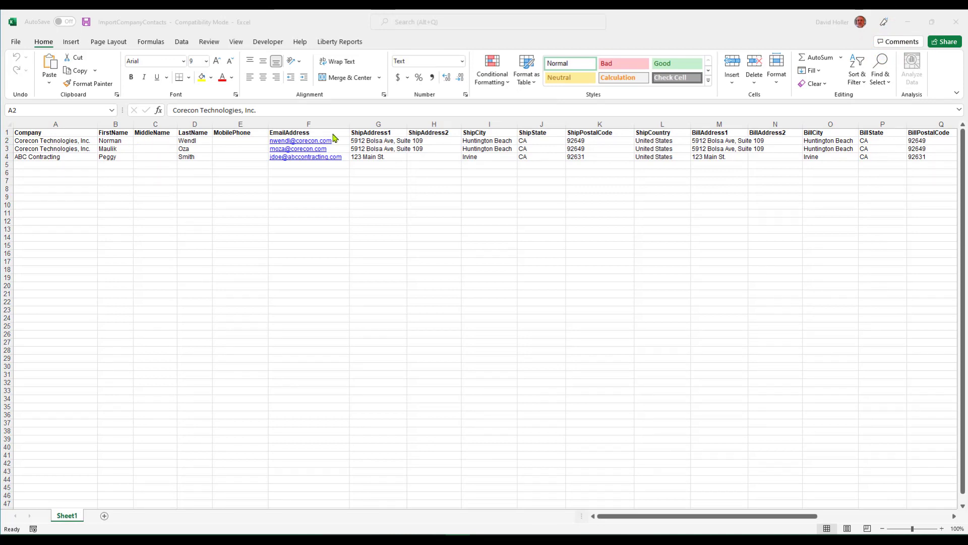
Resize and move the Excel window so the help page's field table is visible
mouse_move(325, 26)
mouse_down()
mouse_move(561, 204)
mouse_move(685, 197)
mouse_move(665, 110)
mouse_up()
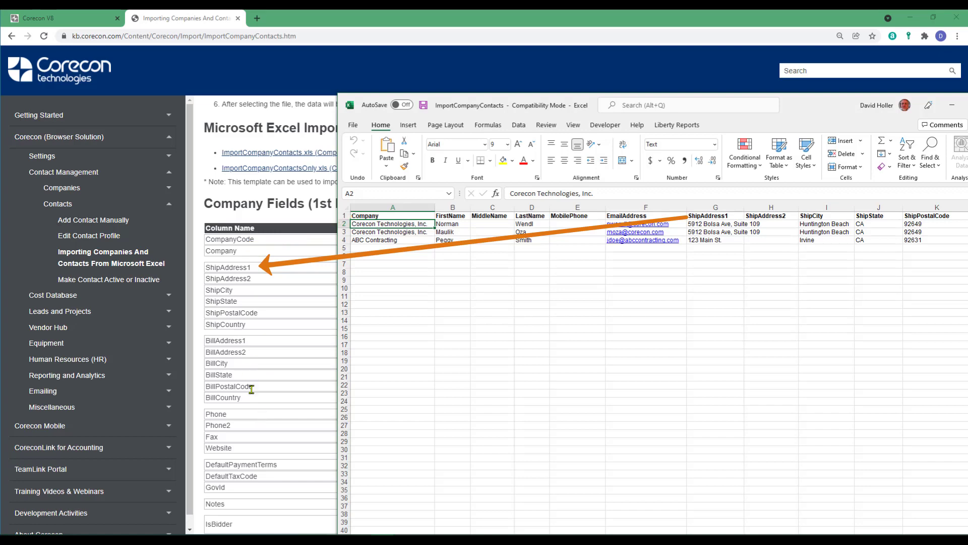
mouse_move(797, 109)
mouse_down()
mouse_move(770, 134)
mouse_move(0, 210)
mouse_move(0, 177)
mouse_up()
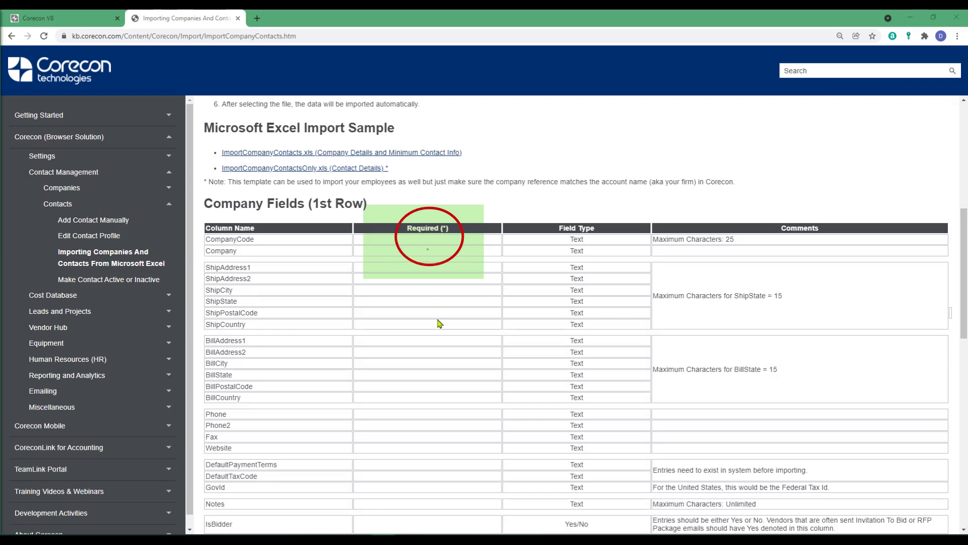
scroll(439, 324, down, 15)
scroll(450, 358, up, 15)
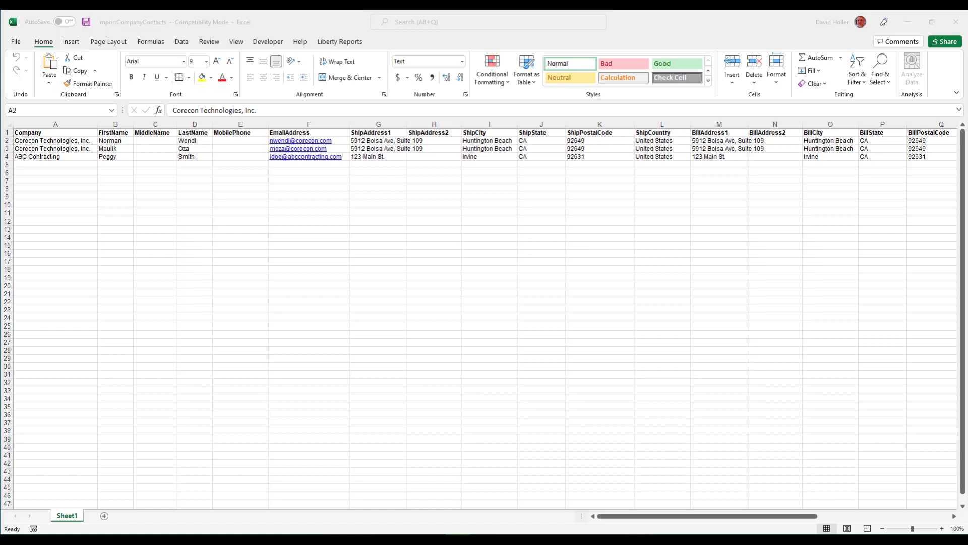
click(58, 224)
drag(53, 211, 626, 423)
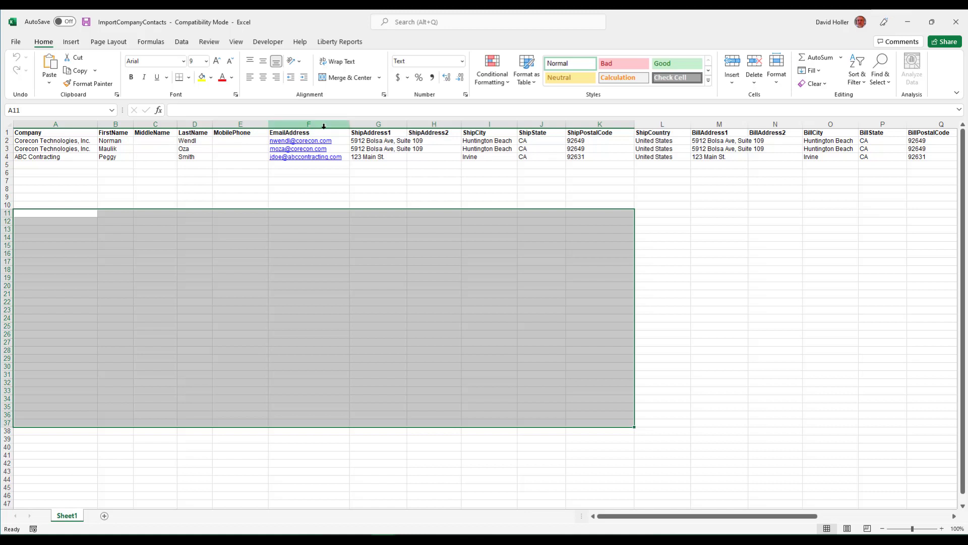
click(295, 222)
click(22, 181)
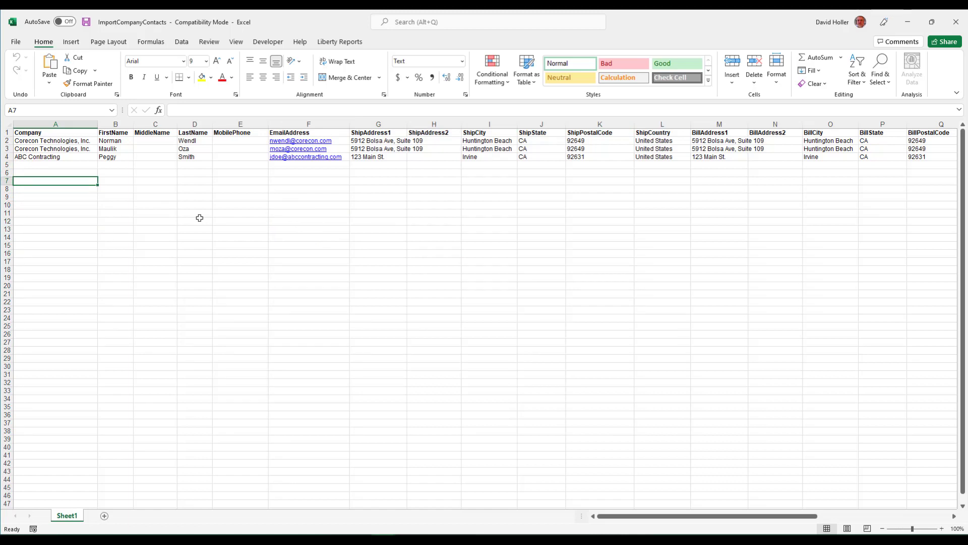
Complete row 7's Brown & Stafford entry and shipping address, with state MD and postal code 20701
text(Brown & )
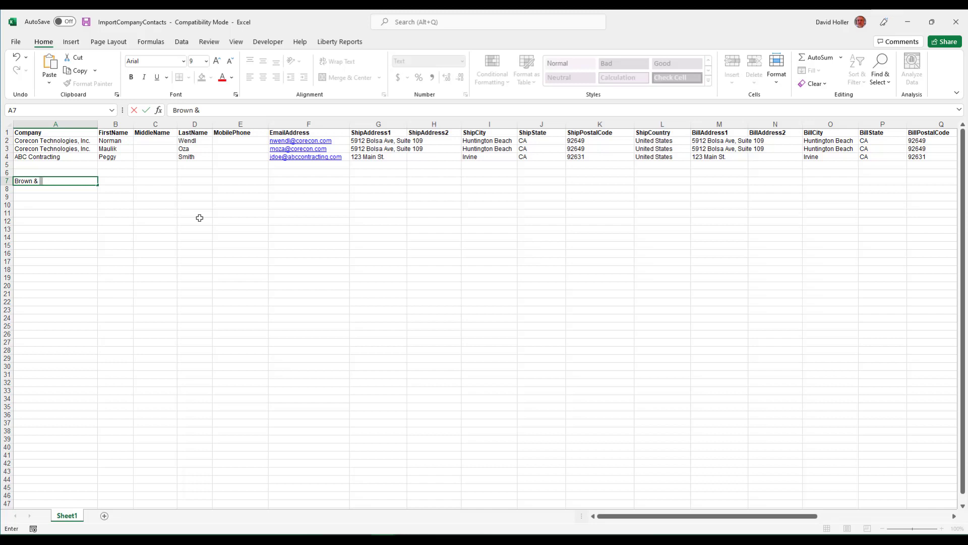
text(Stafford Property Man)
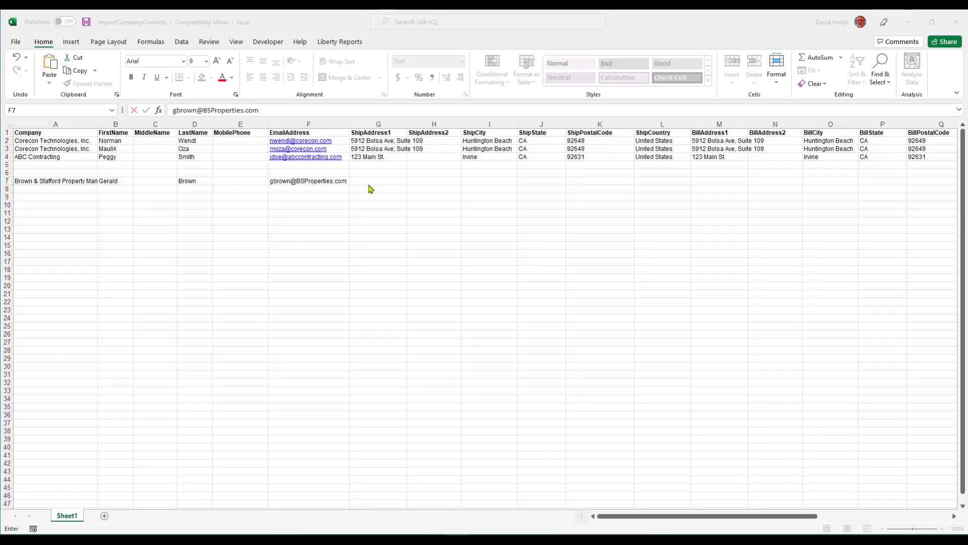
click(371, 180)
click(399, 183)
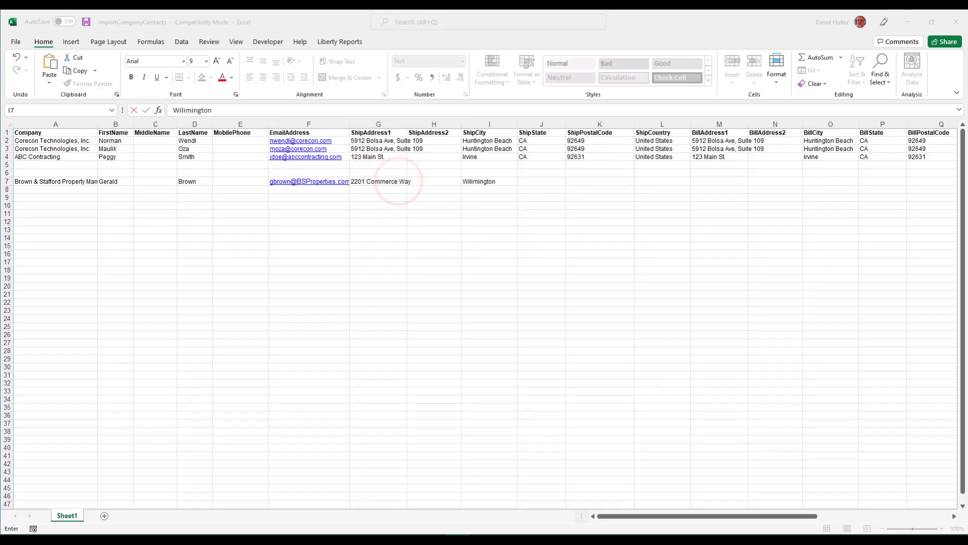
click(545, 182)
key(Tab)
text(MD)
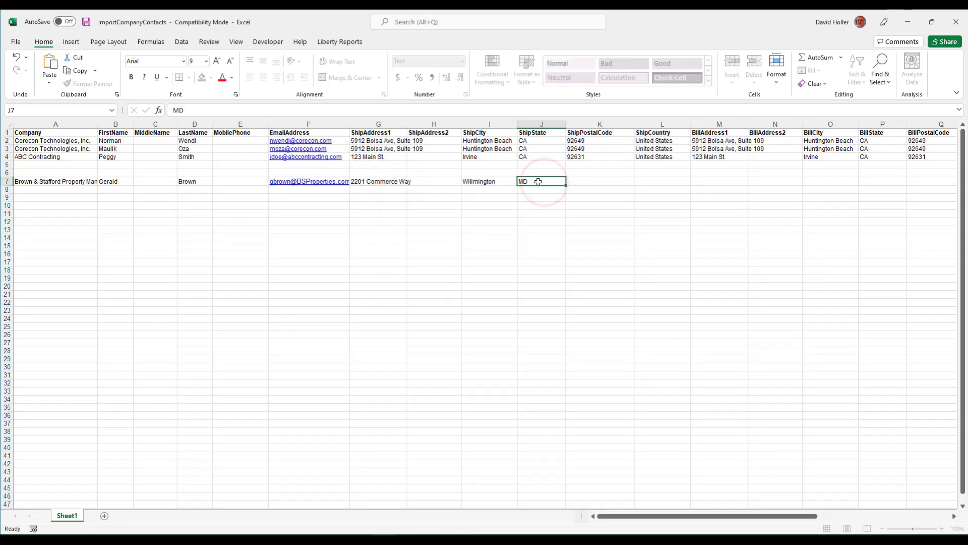
key(Tab)
text(20701)
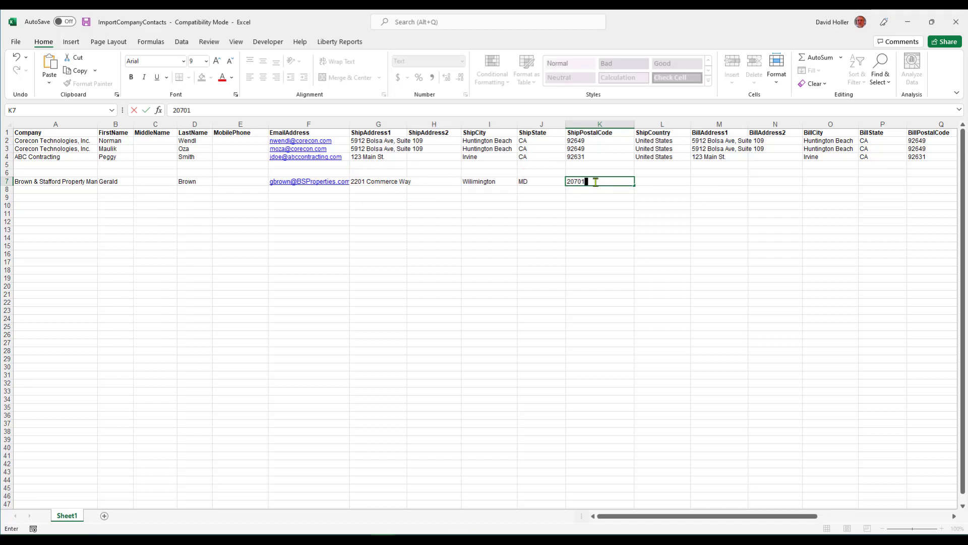
click(309, 245)
Copy row 7's shipping address cells G7:K7 into the billing columns starting at M7
drag(375, 183, 577, 184)
right_click(576, 183)
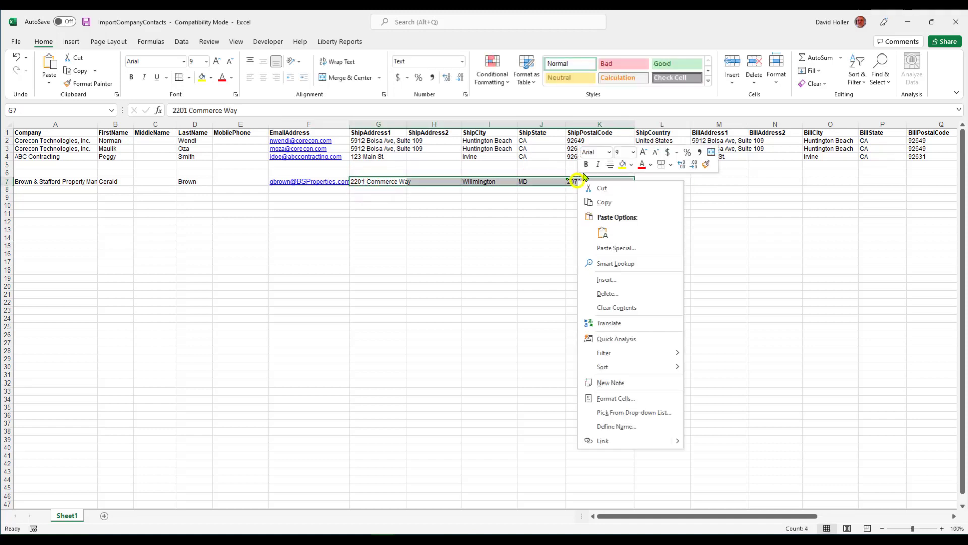
click(603, 203)
right_click(707, 182)
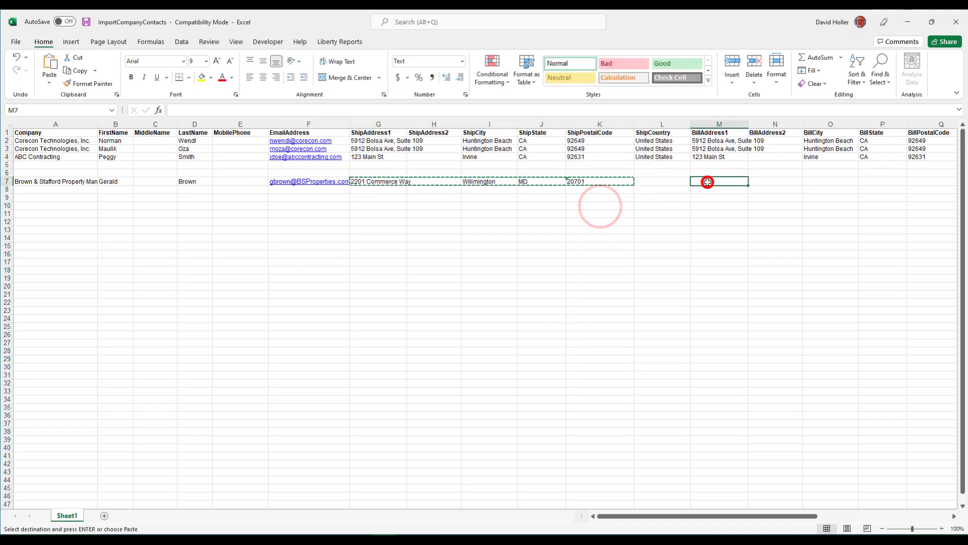
click(734, 235)
Enter row 7's phone number and set IsBidder to No
scroll(744, 234, right, 6)
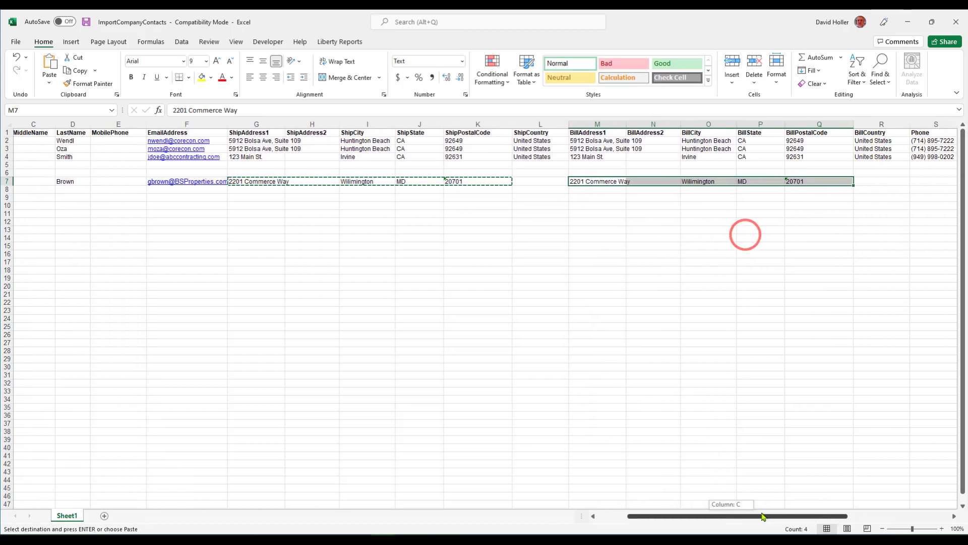
click(726, 182)
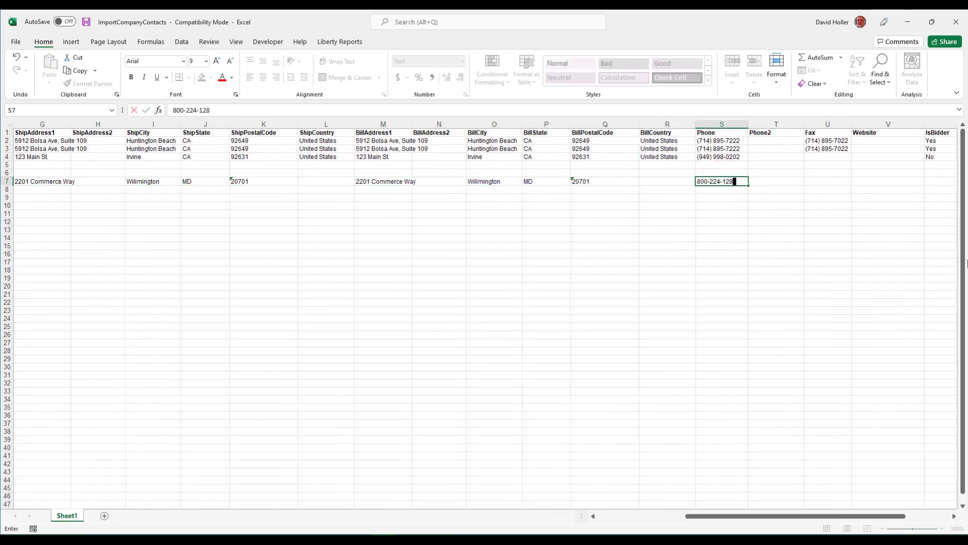
key(Tab)
key(Tab)
key(Tab)
key(Tab)
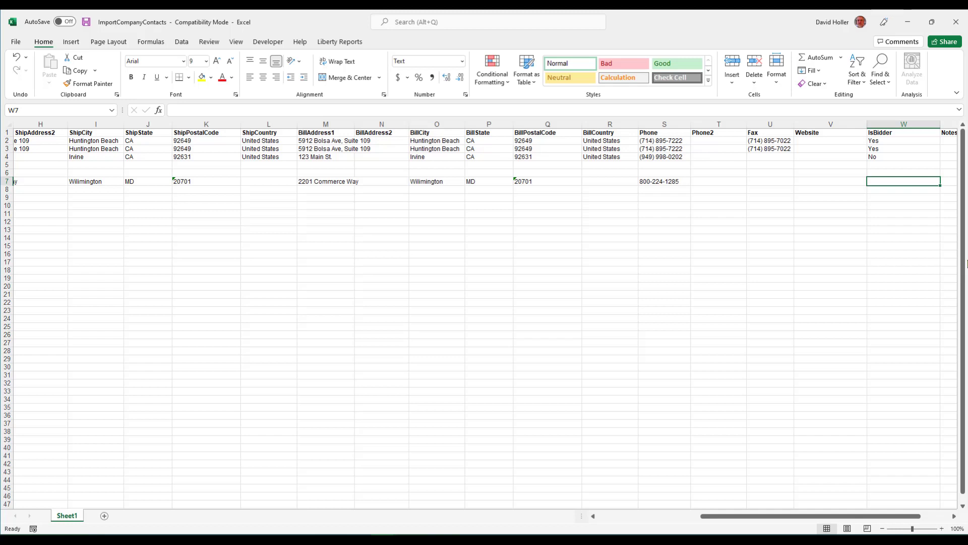
key(Tab)
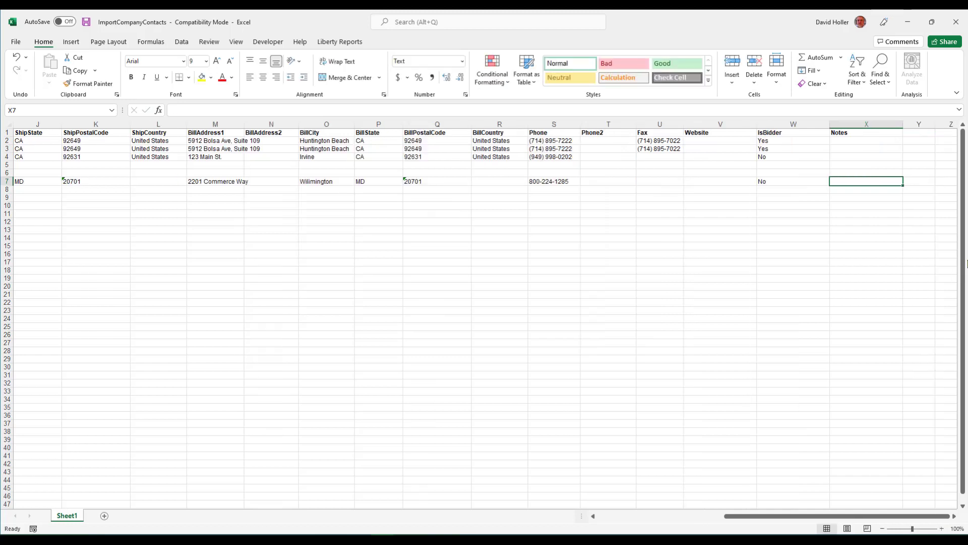
key(Return)
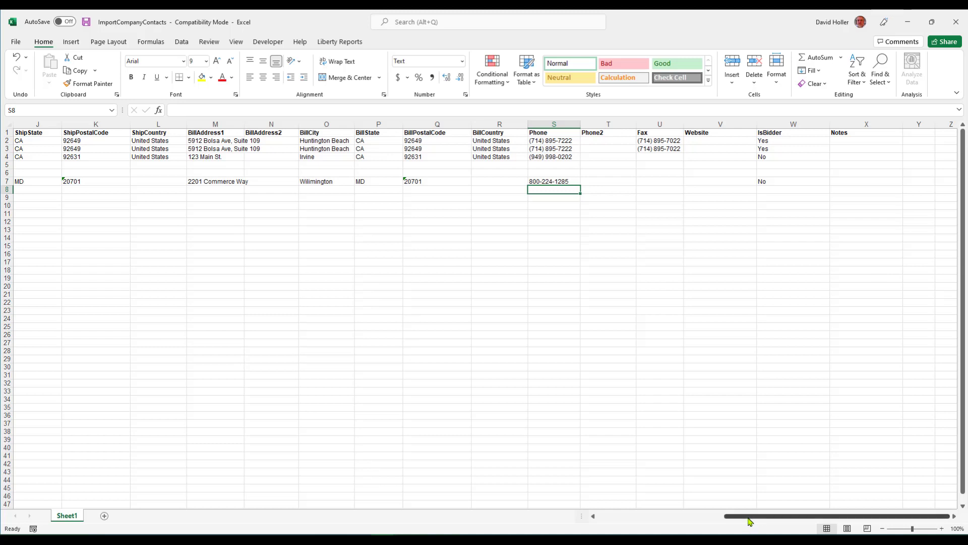
Fill row 7's data down into row 8 and autofit column A to the company names
drag(748, 516, 617, 516)
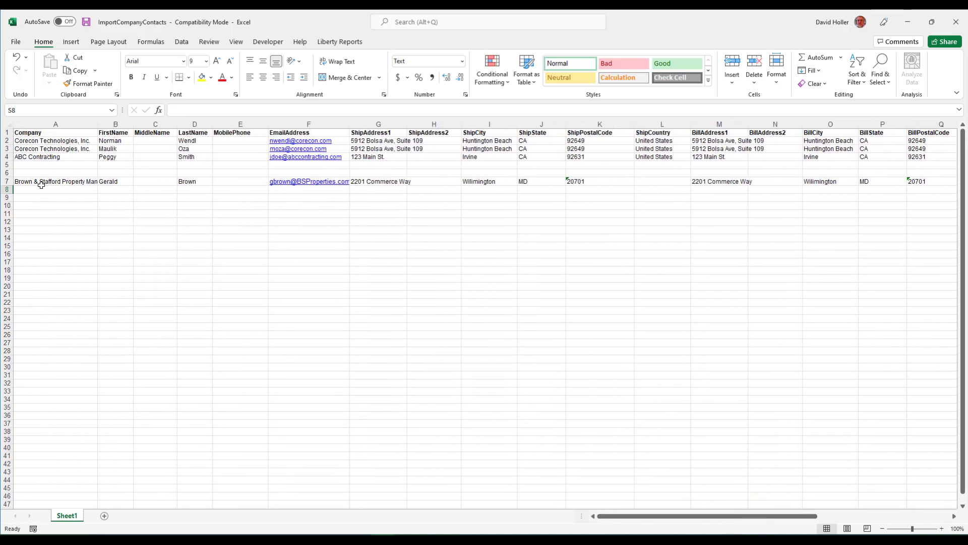
drag(42, 184, 931, 190)
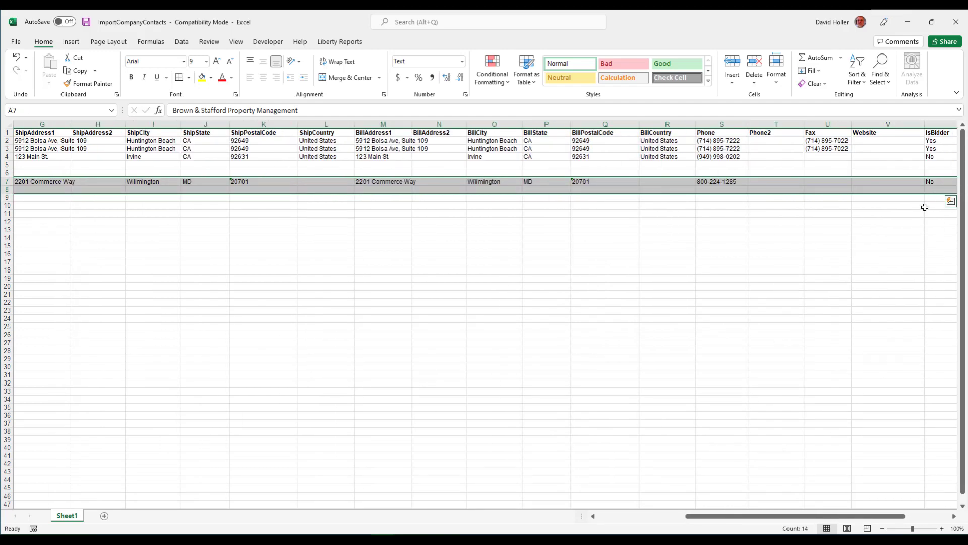
click(821, 71)
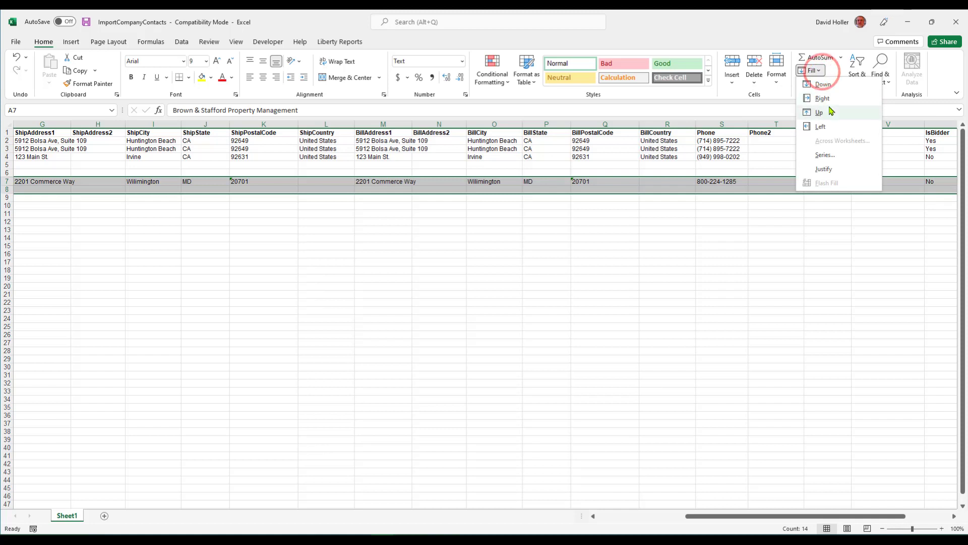
click(823, 83)
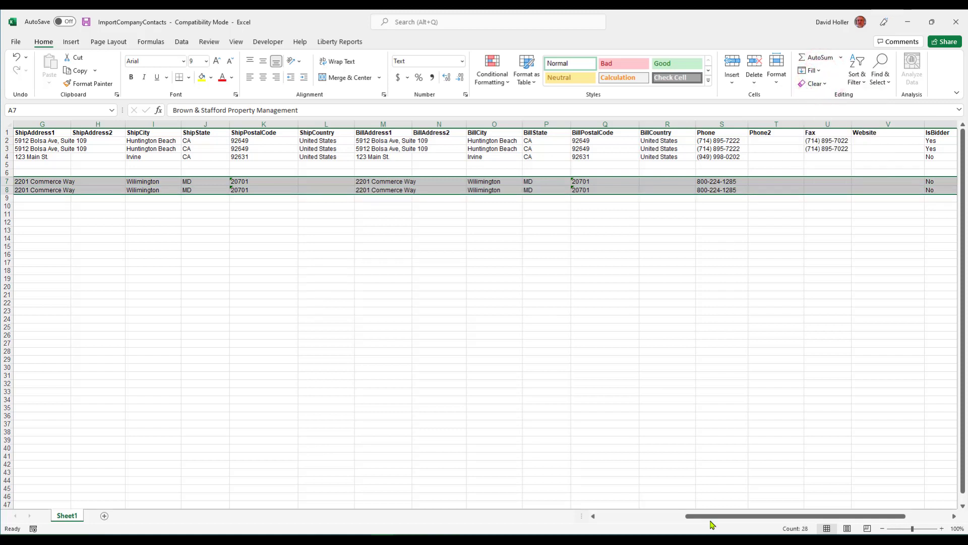
drag(707, 516, 395, 525)
click(78, 216)
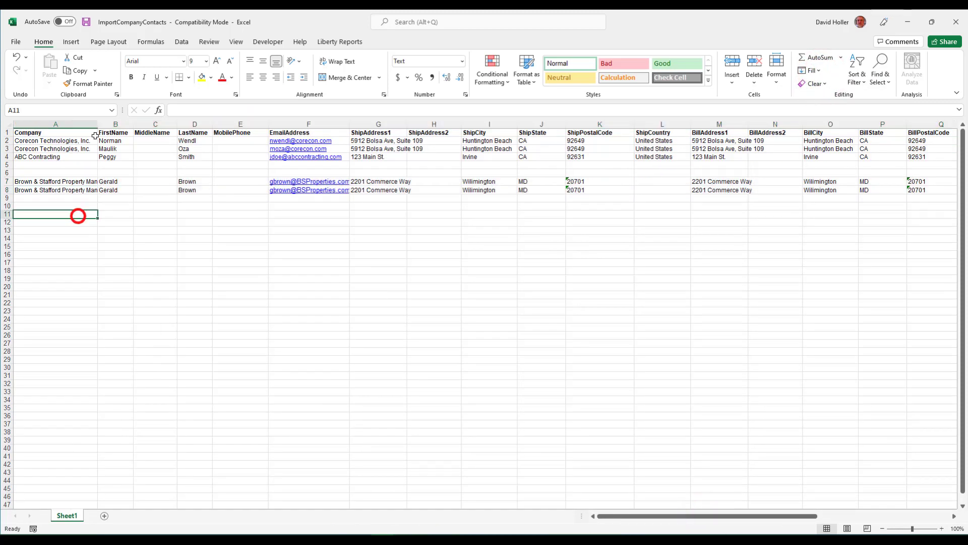
double_click(97, 124)
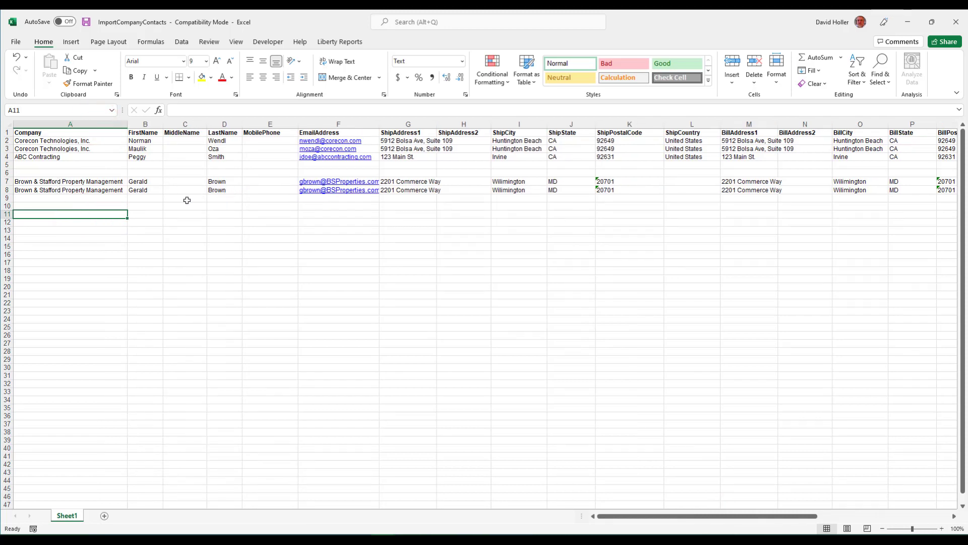
Change row 8's first name, last name and e-mail to the second Brown & Stafford contact
click(138, 191)
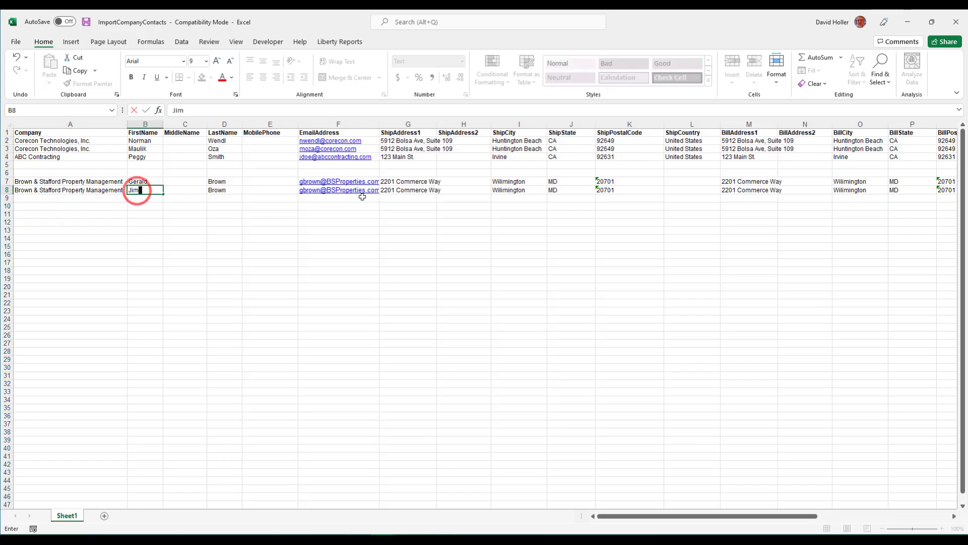
key(Tab)
key(Tab)
key(Tab)
key(Tab)
double_click(194, 110)
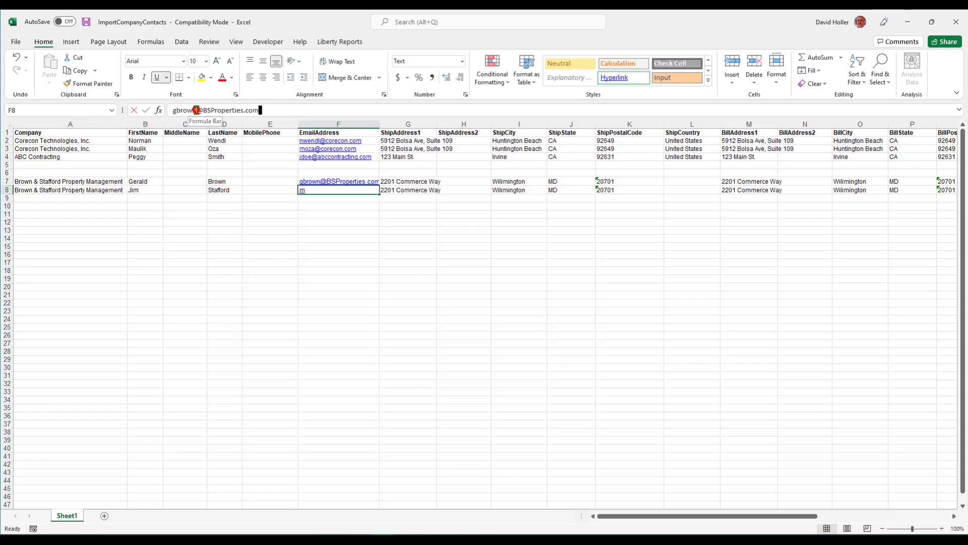
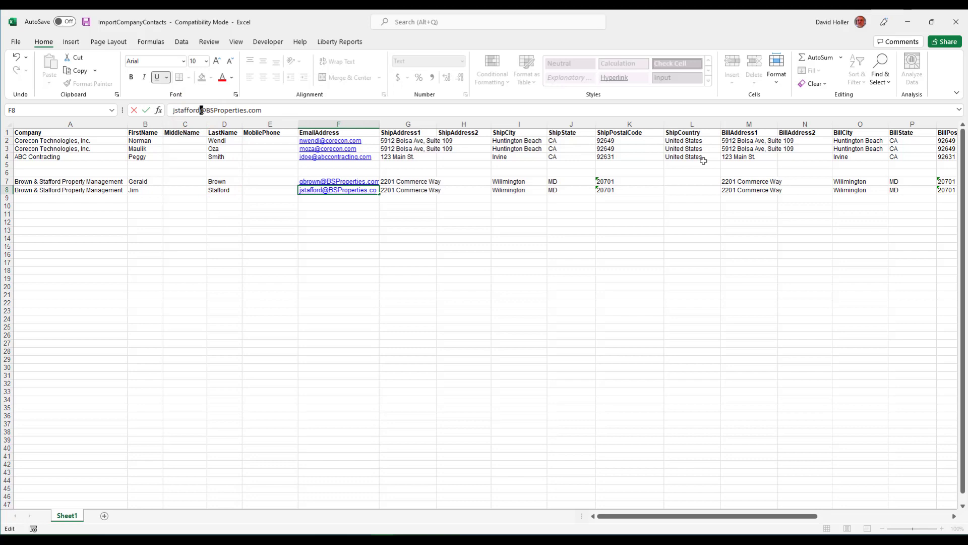
key(Tab)
key(Tab)
key(Tab)
key(Tab)
key(Tab)
key(Tab)
key(Tab)
key(Tab)
key(Tab)
key(Tab)
key(Tab)
key(Tab)
key(Tab)
key(Tab)
key(Return)
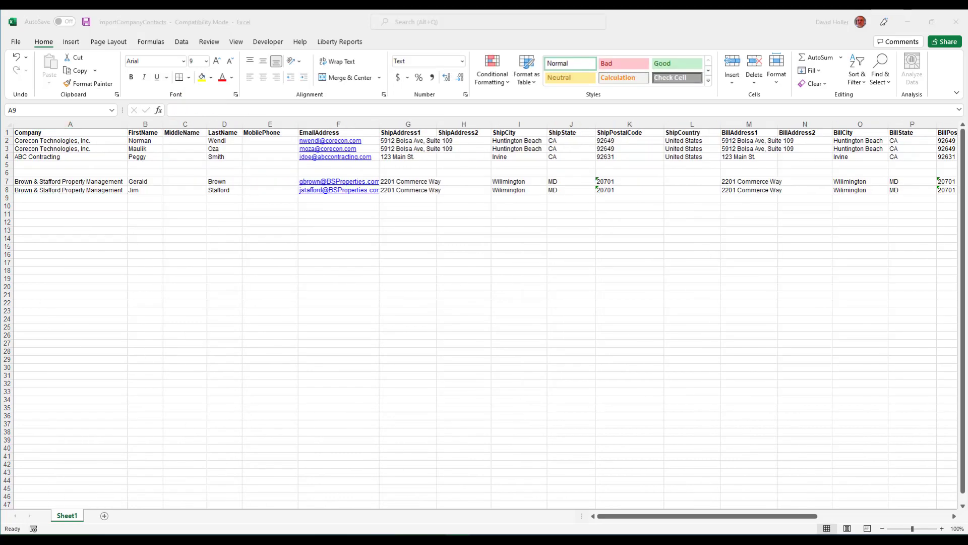
Enter row 9's Allegro Contractor Specialty Products contact with name, e-mail and shipping address
text(Allegro Contractor Specialty Products)
key(Tab)
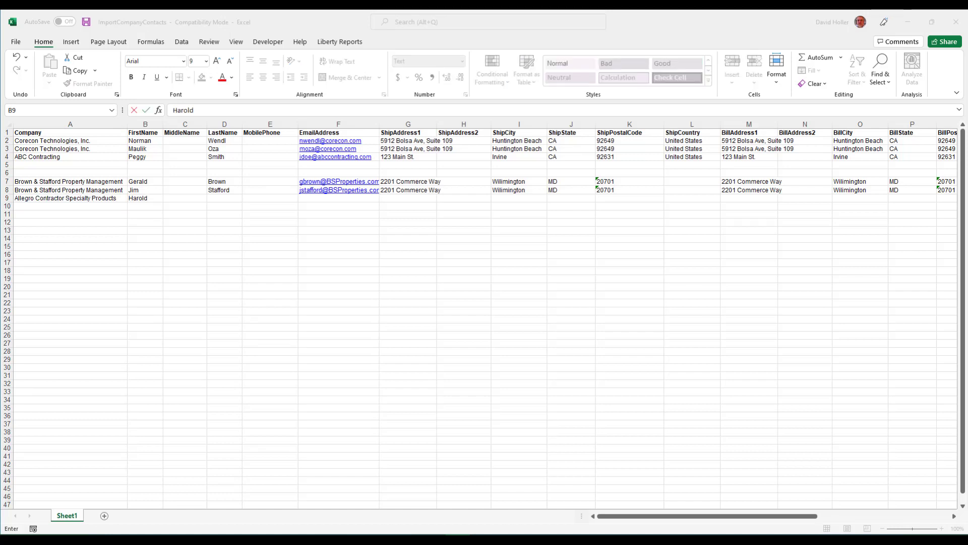
key(Tab)
key(Tab)
key(Tab)
key(Tab)
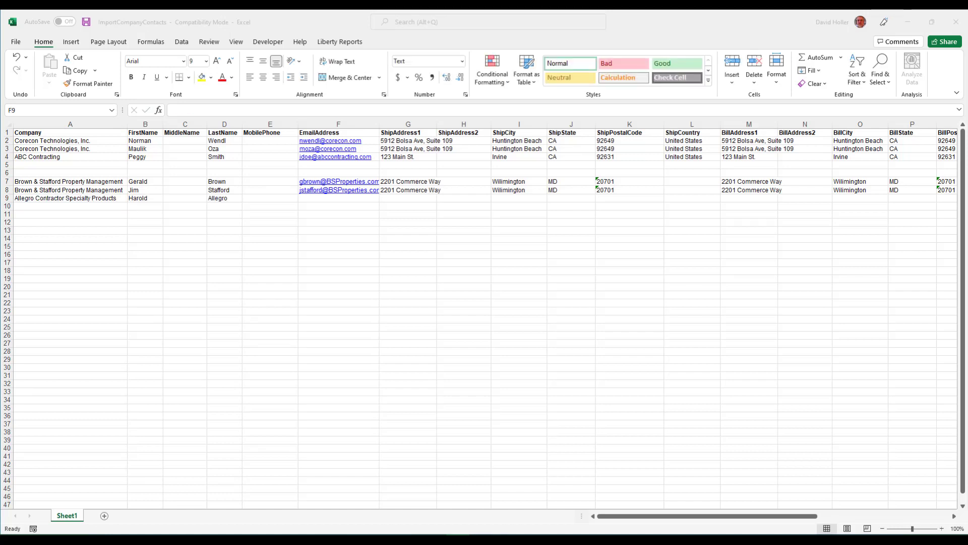
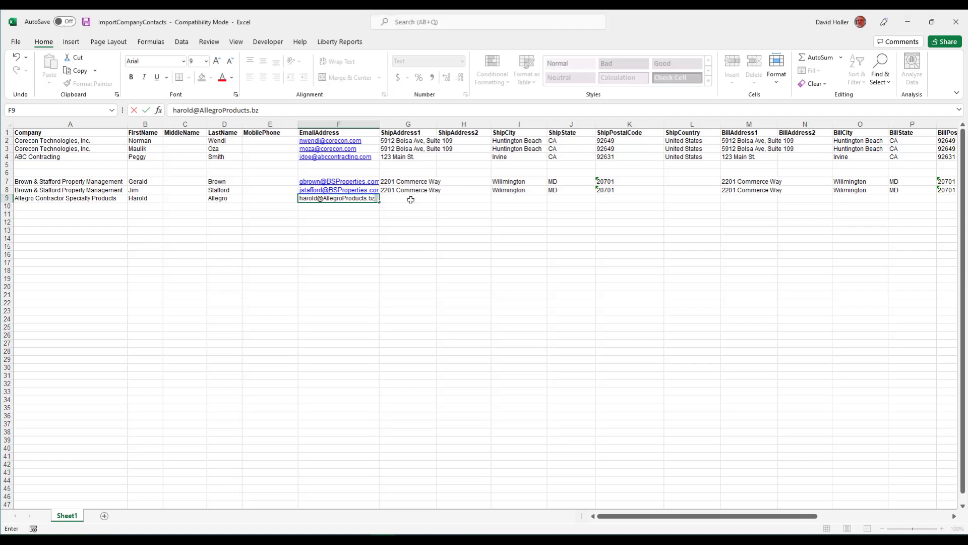
click(411, 199)
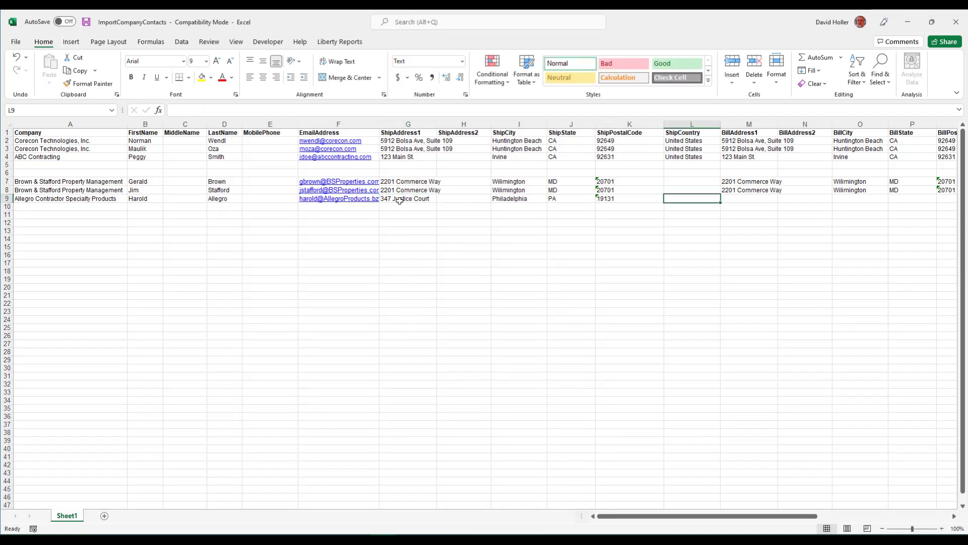
Copy row 9's shipping address G9:K9 into the billing columns at BillAddress1
drag(400, 200, 618, 199)
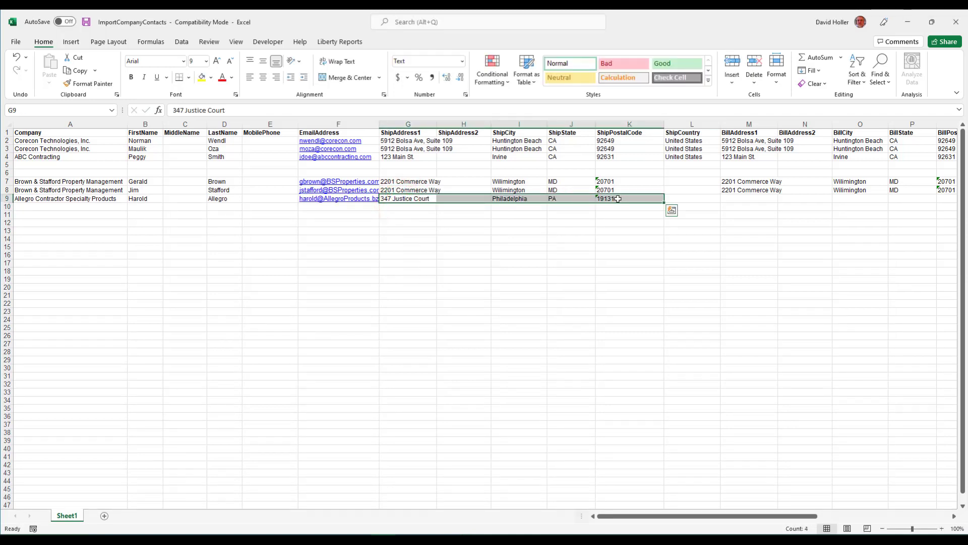
right_click(618, 198)
click(643, 221)
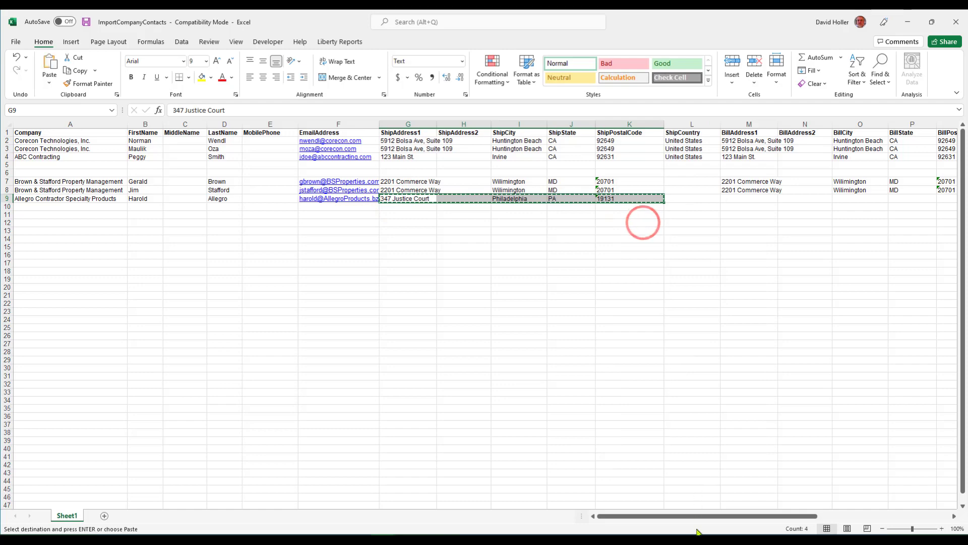
drag(690, 516, 764, 519)
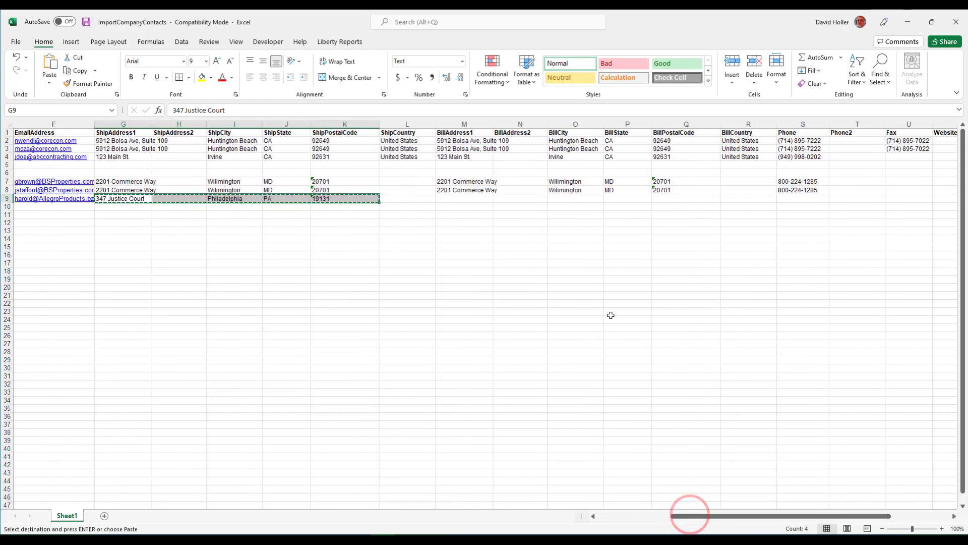
click(443, 199)
right_click(443, 197)
click(484, 253)
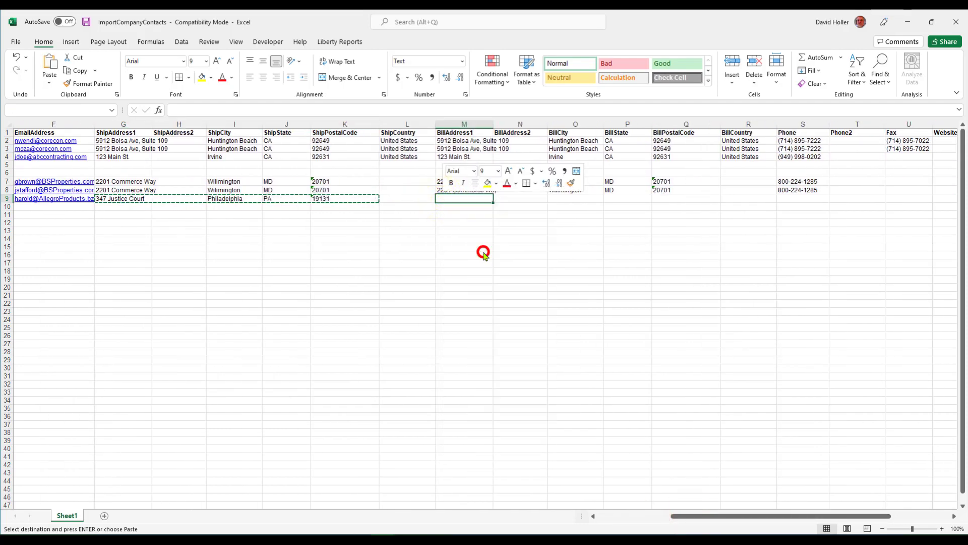
Enter row 9's phone number and set IsBidder to Yes
click(782, 199)
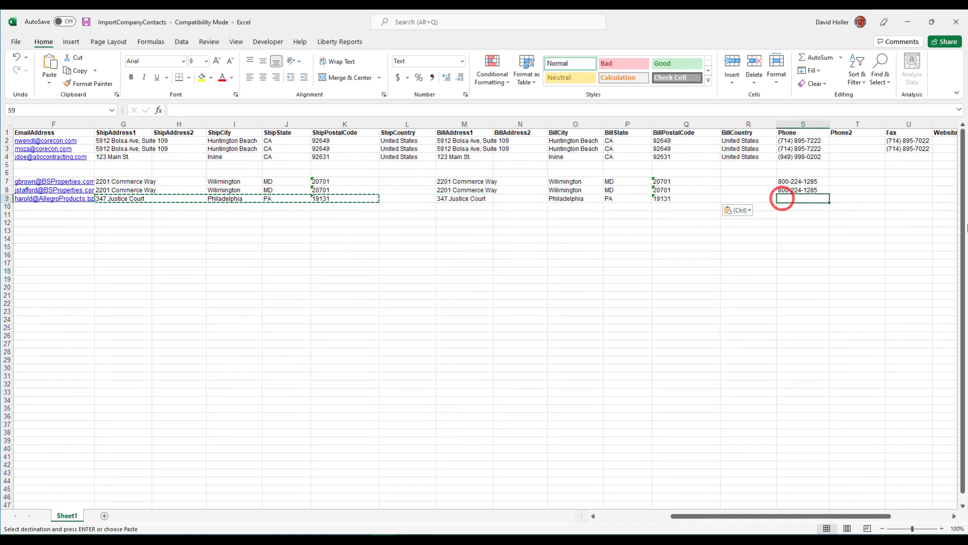
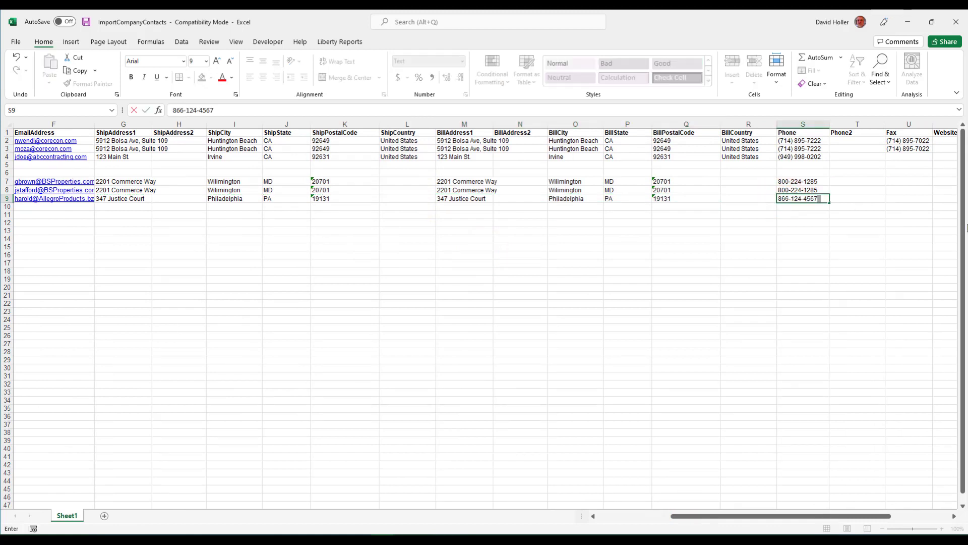
key(Tab)
scroll(734, 516, right, 4)
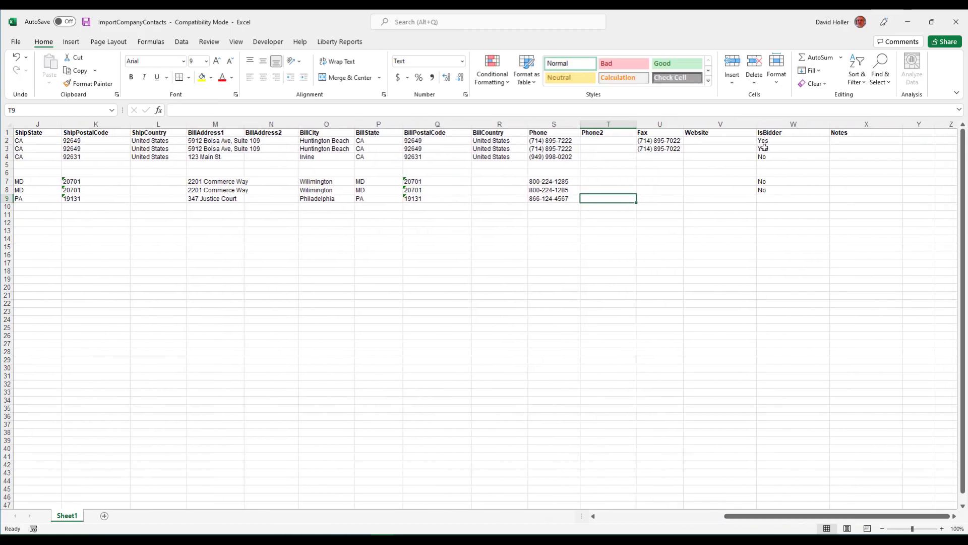
click(768, 200)
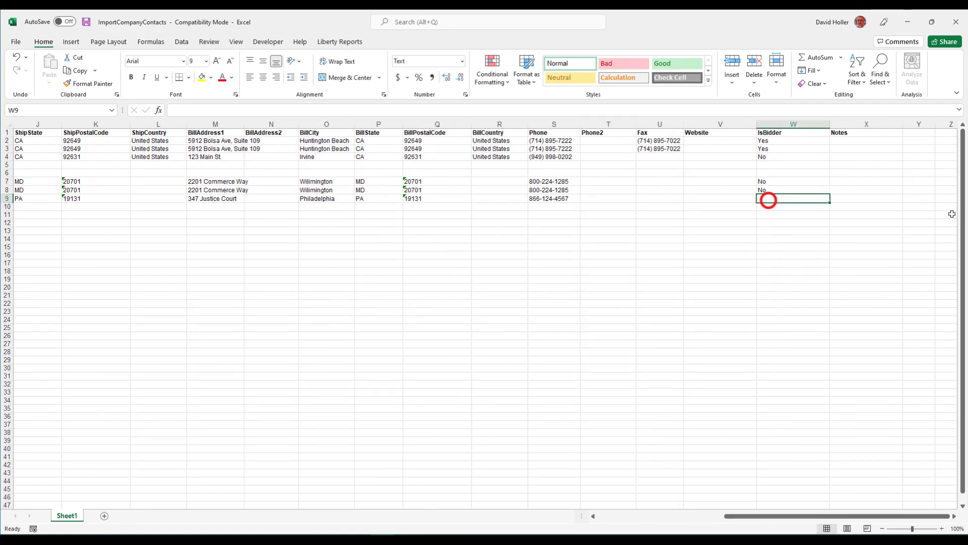
text(Ye)
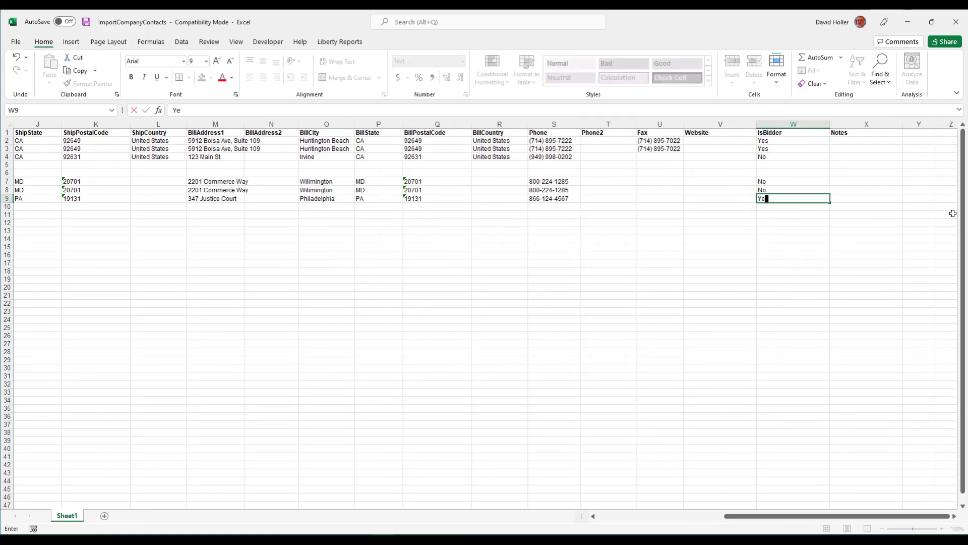
text(s)
key(Return)
key(Home)
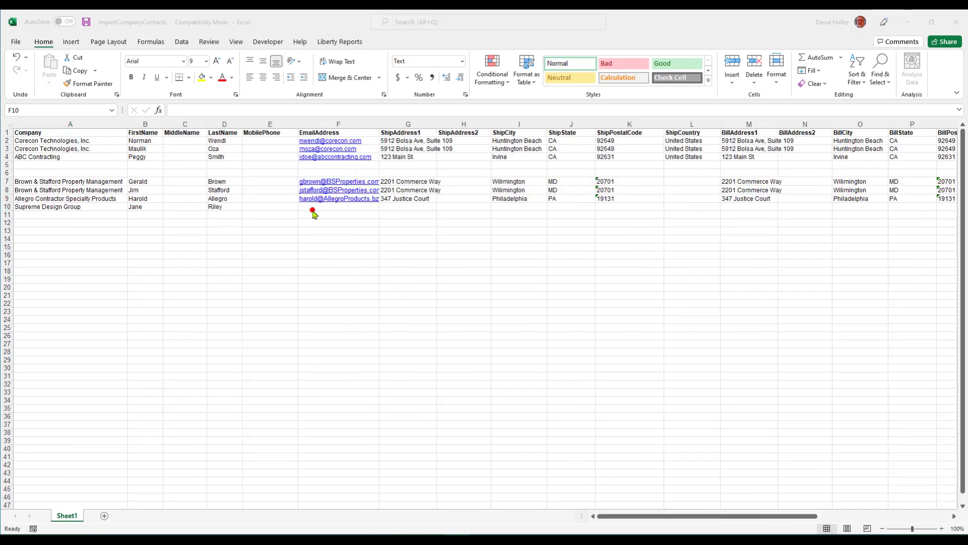
Add the Supreme Design Group contact's e-mail and paste row 10's shipping address as billing values
click(313, 208)
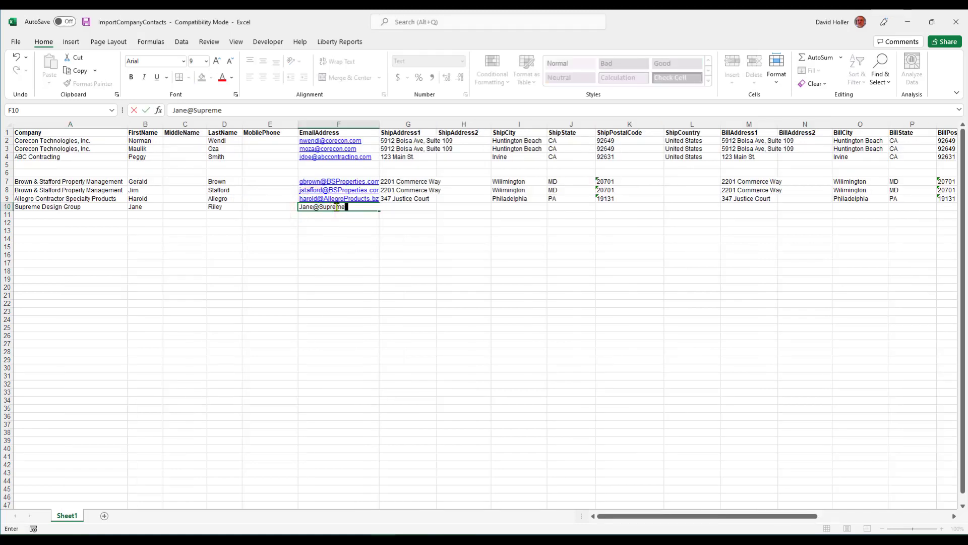
drag(391, 207, 648, 209)
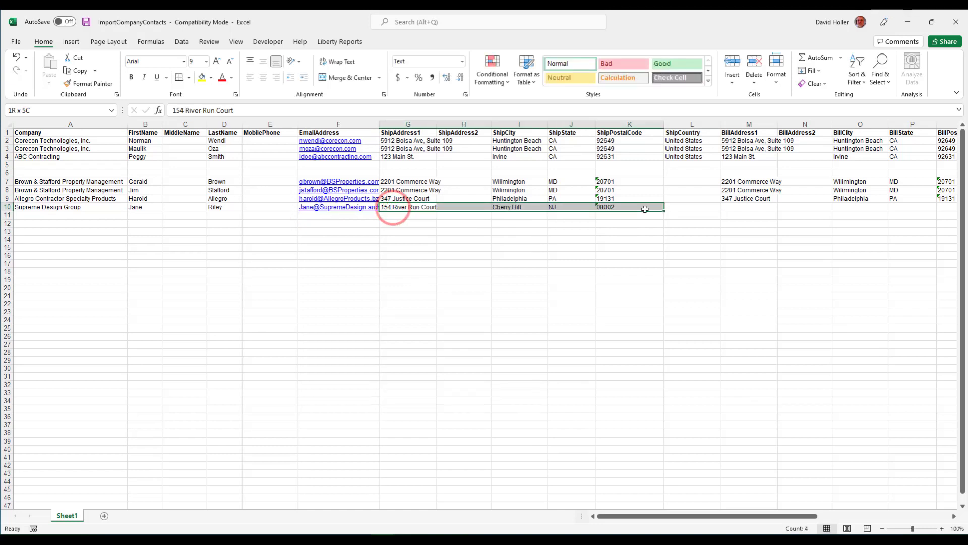
right_click(630, 207)
click(655, 213)
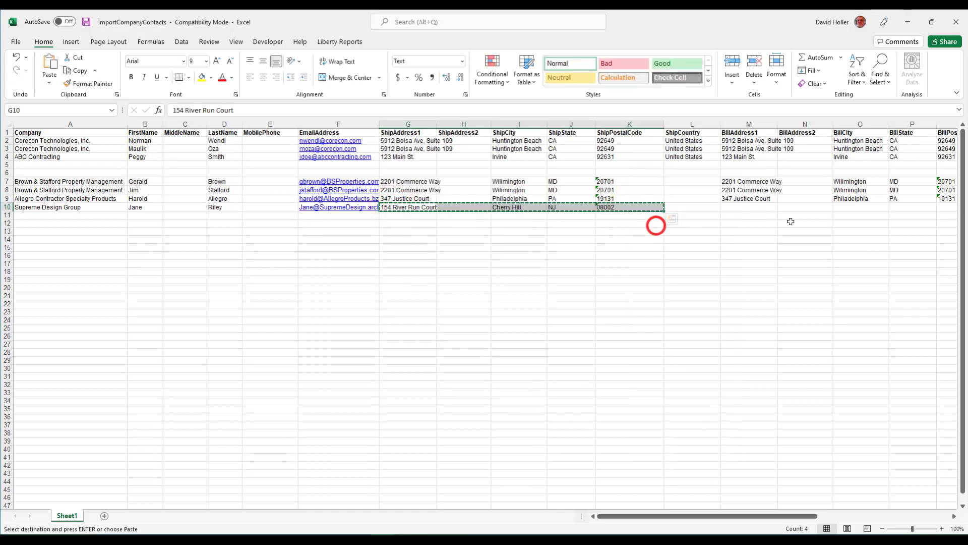
click(748, 207)
right_click(748, 208)
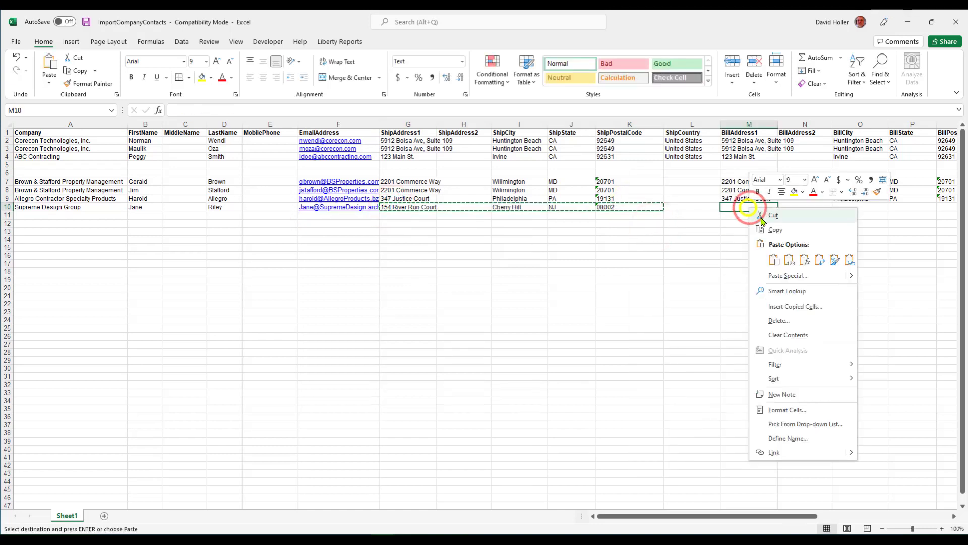
click(789, 260)
Enter the Supreme Design Group phone number and set IsBidder to No
drag(725, 516, 870, 516)
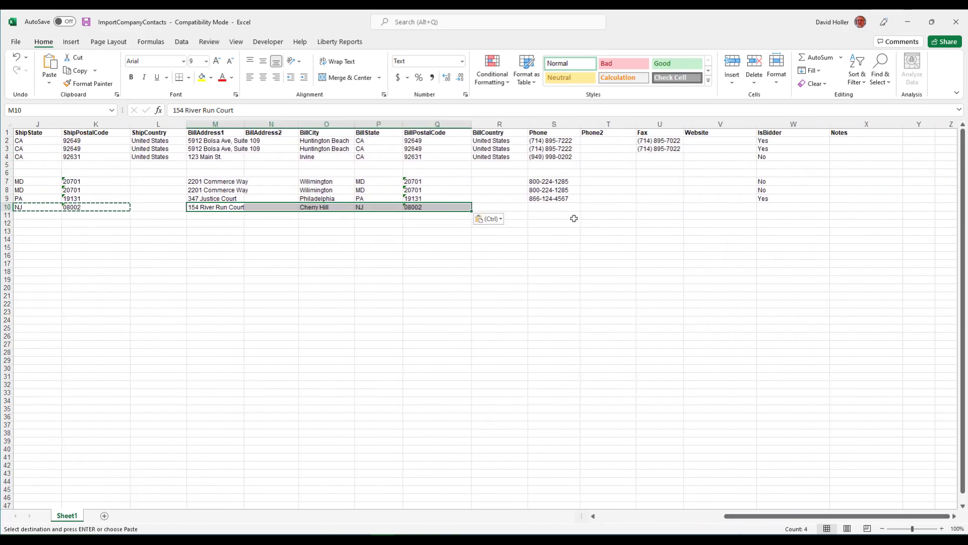
click(558, 208)
key(Tab)
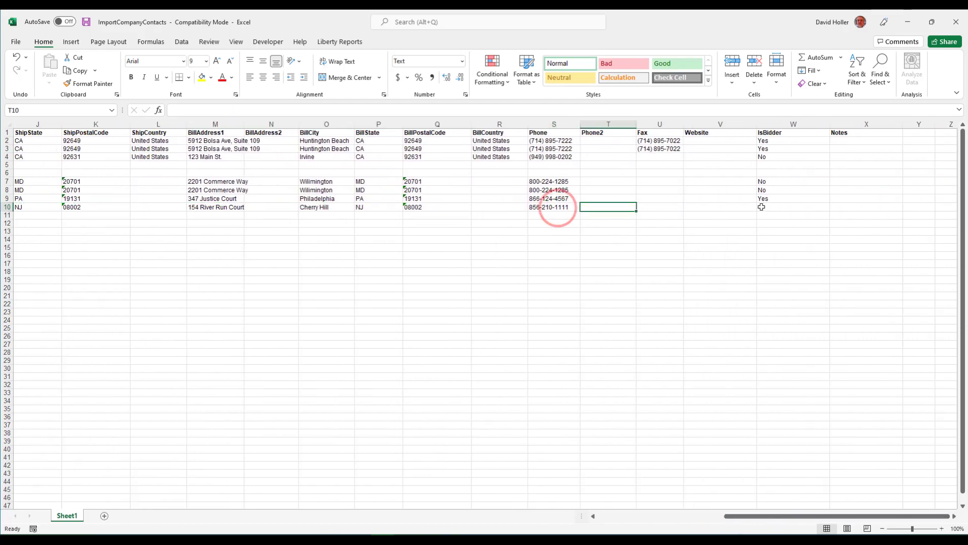
click(761, 207)
text(No)
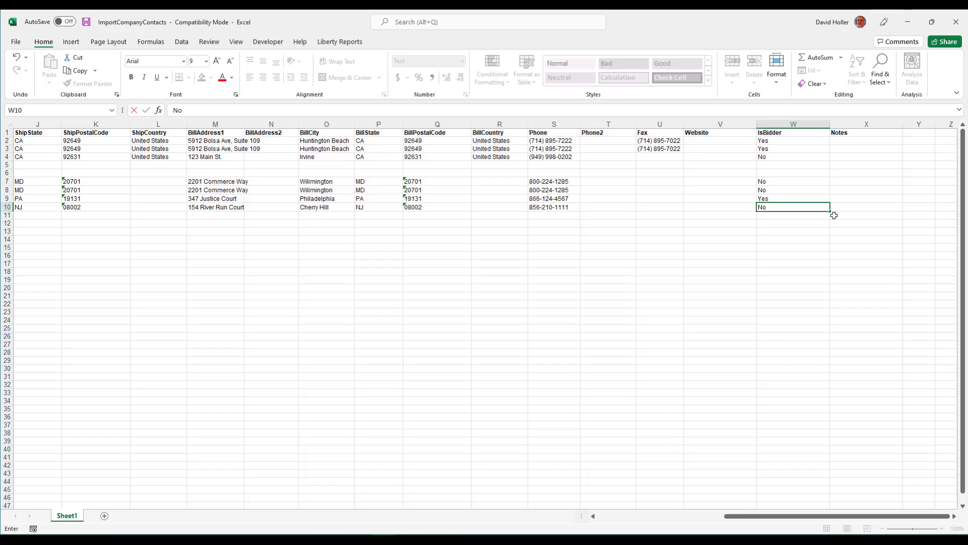
key(Tab)
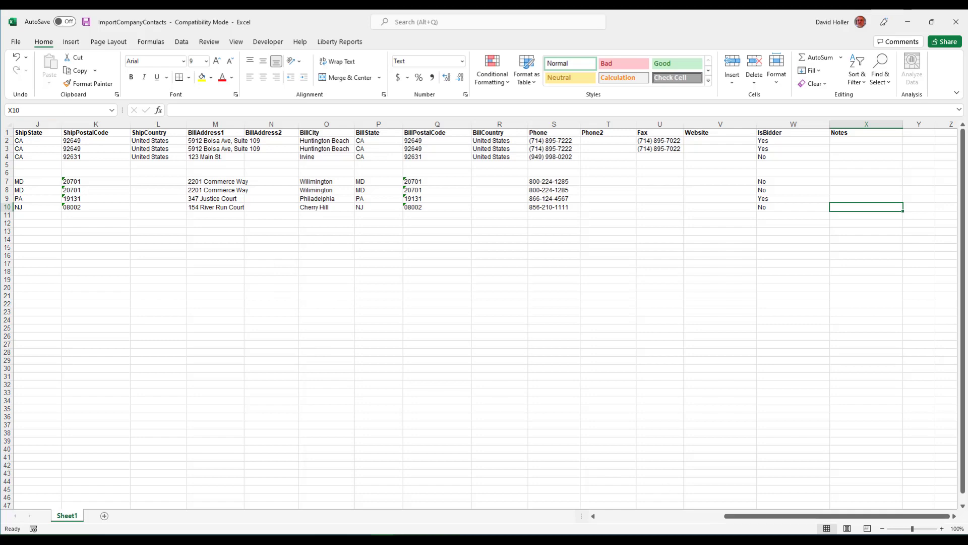
Copy the DefaultPaymentTerms column name from the help page's company field list
drag(644, 17, 0, 30)
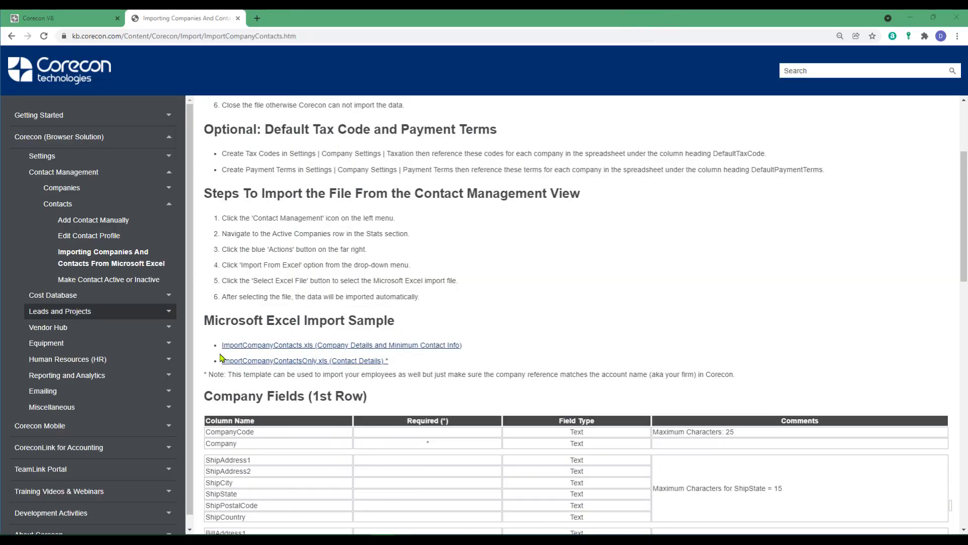
scroll(326, 450, down, 1)
scroll(327, 444, down, 8)
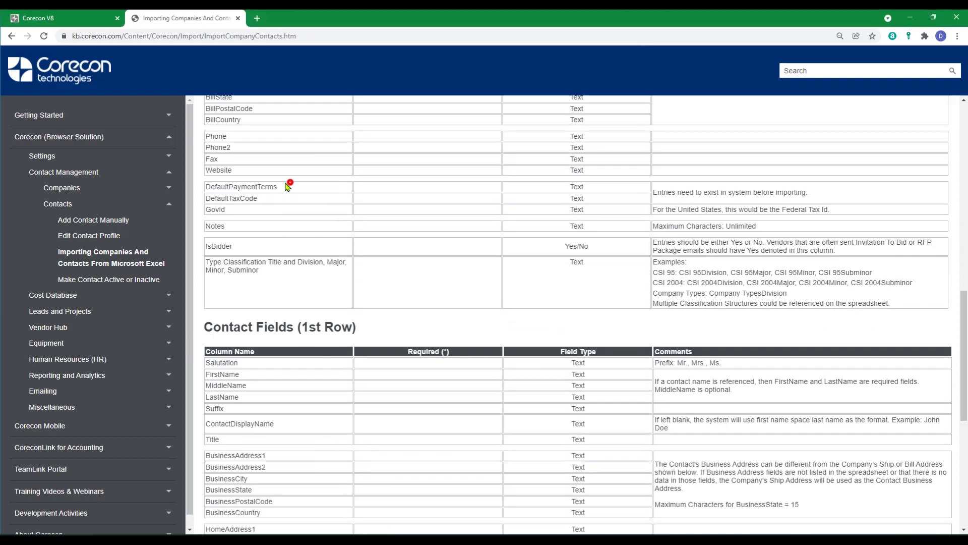
drag(289, 185, 204, 99)
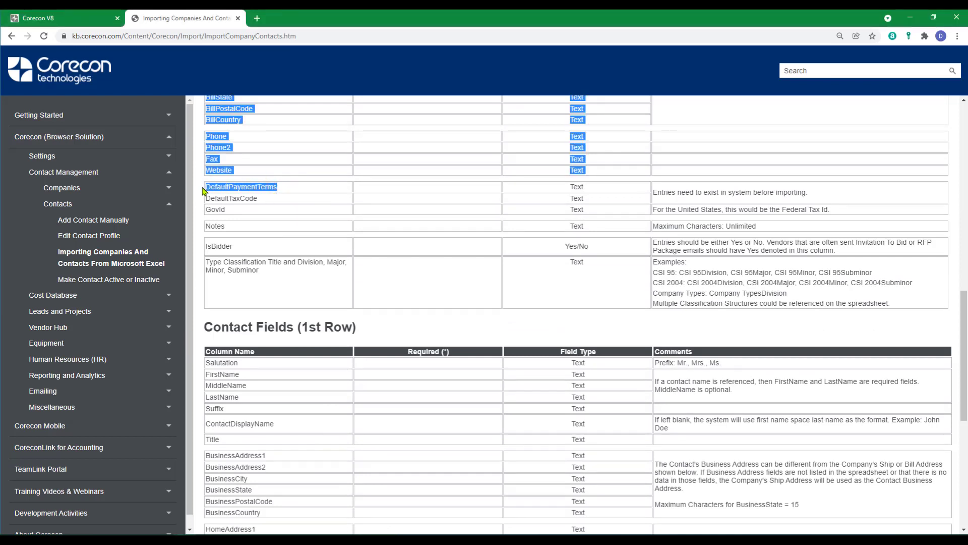
drag(203, 191, 206, 191)
right_click(223, 186)
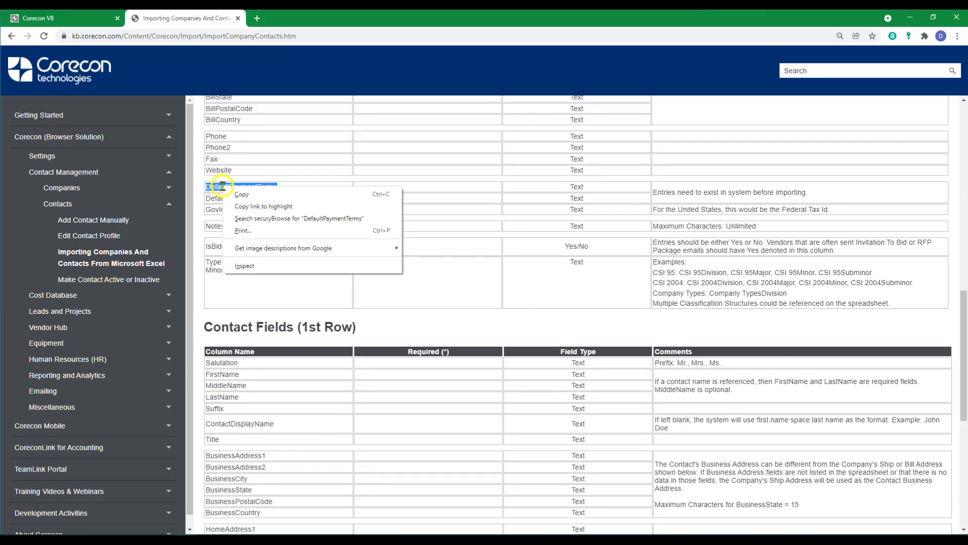
click(242, 195)
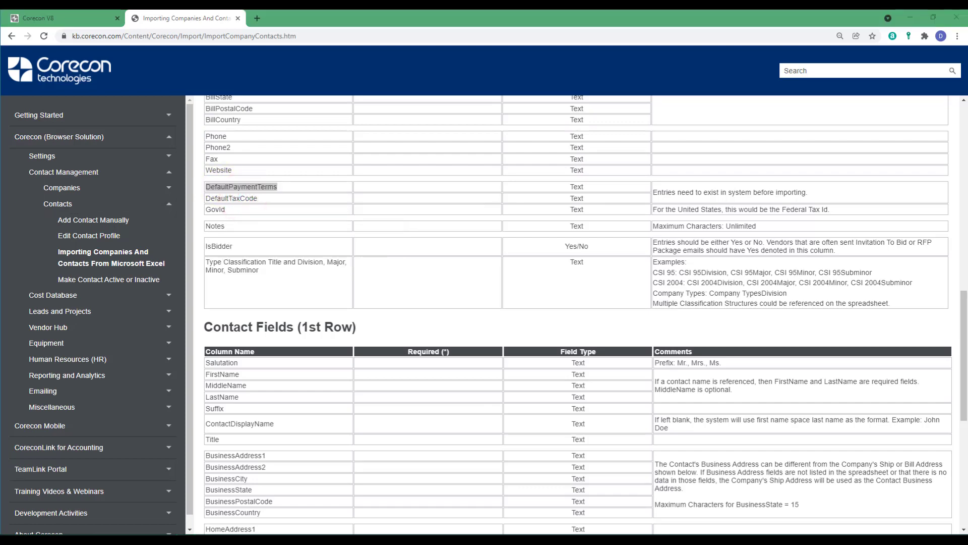
drag(0, 242, 547, 83)
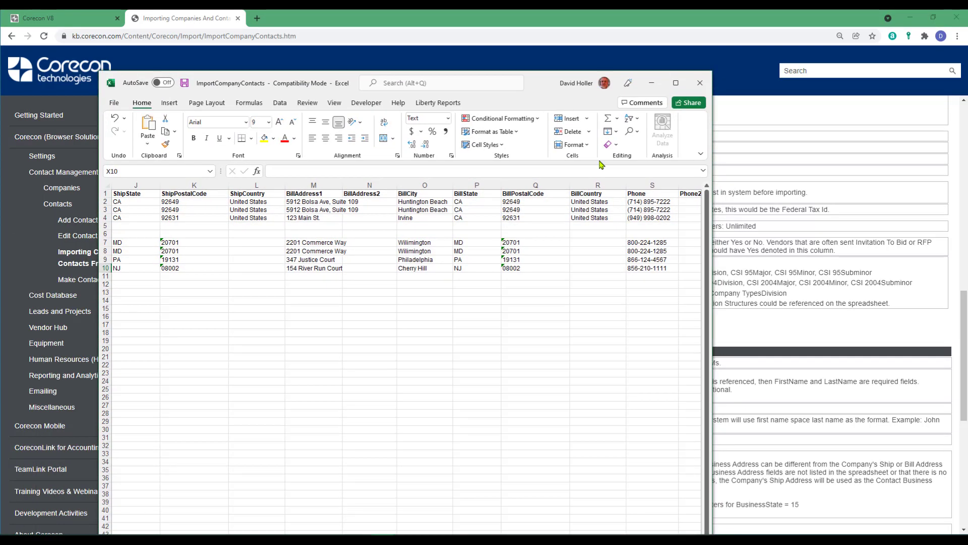
Paste DefaultPaymentTerms as the Y1 header and autofit column Y
click(676, 83)
click(914, 133)
right_click(914, 133)
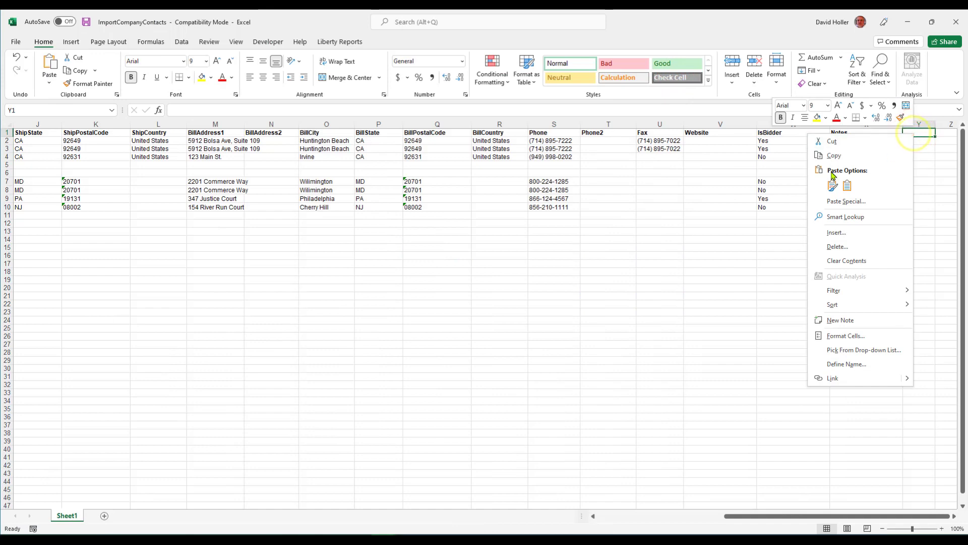
click(854, 185)
click(954, 516)
double_click(707, 125)
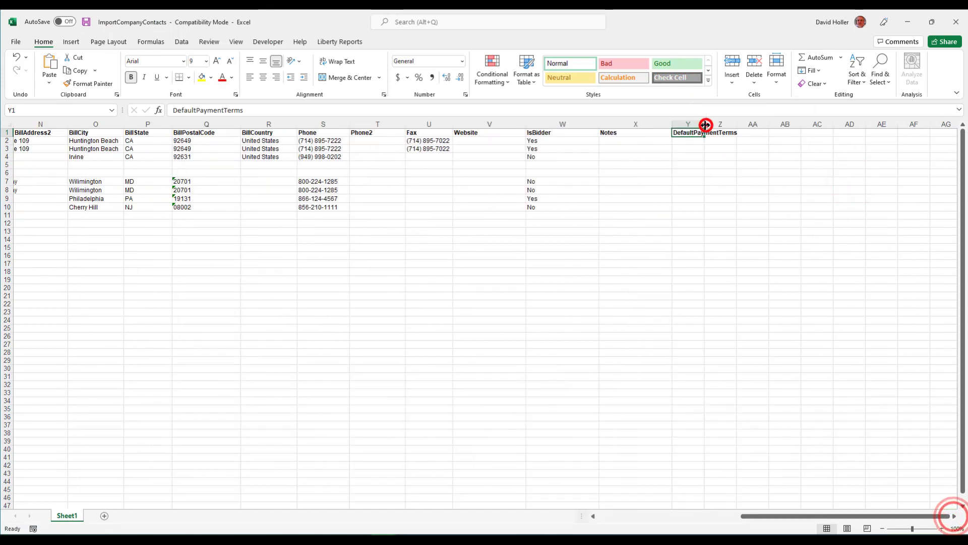
Copy DefaultTaxCode from the help page into Z1 and autofit column Z
drag(755, 21, 1, 131)
drag(260, 197, 205, 200)
right_click(212, 197)
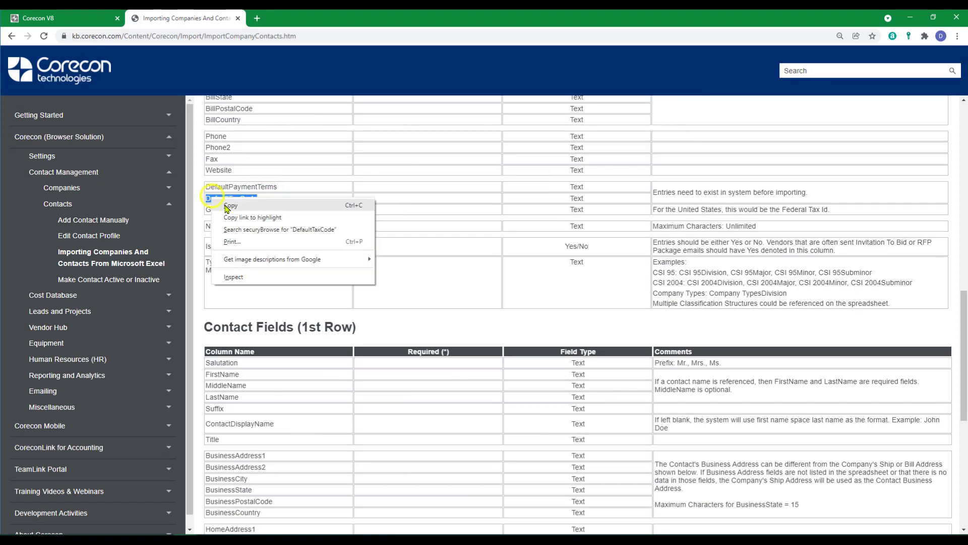
click(225, 204)
drag(1, 237, 467, 10)
click(755, 132)
right_click(755, 132)
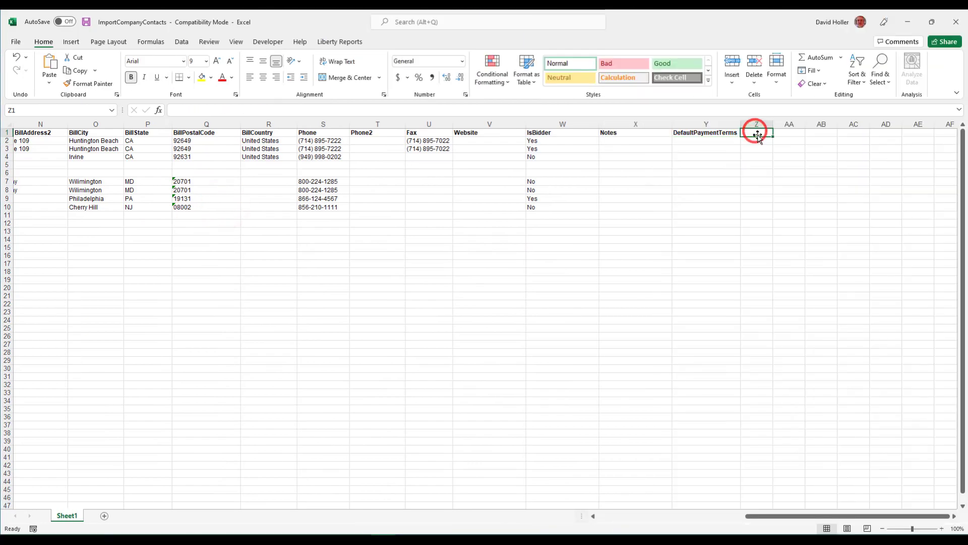
click(798, 185)
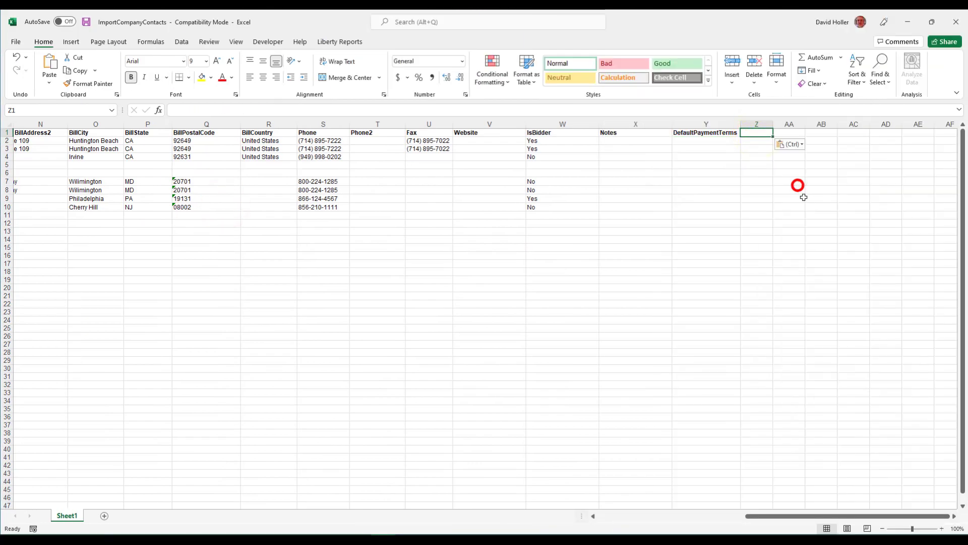
double_click(773, 124)
Enter Net 30 payment terms for rows 7 through 9
click(683, 182)
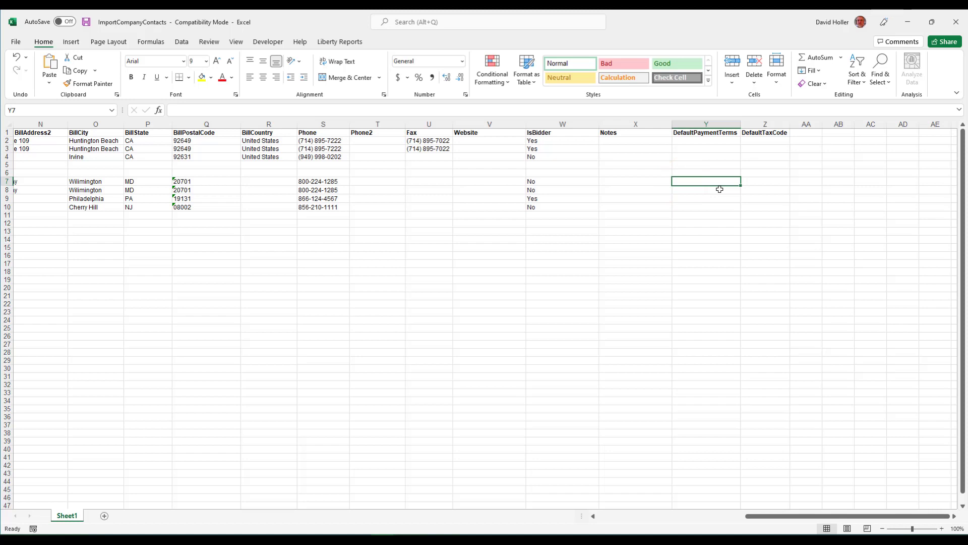
text(Net 3)
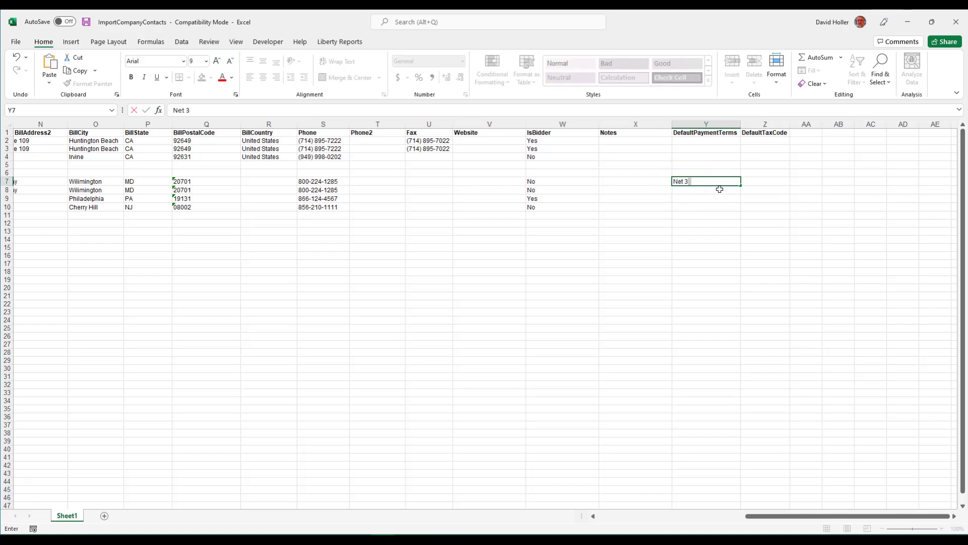
text(0)
key(Return)
text(Net 30)
key(Return)
text(Net)
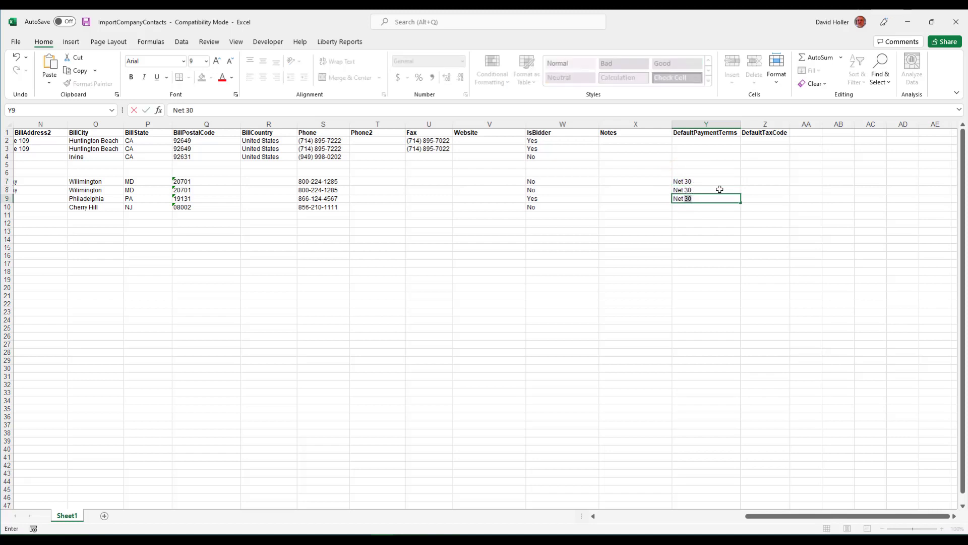
key(Return)
Give Supreme Design Group Net 15 payment terms
text(Net 15)
key(Right)
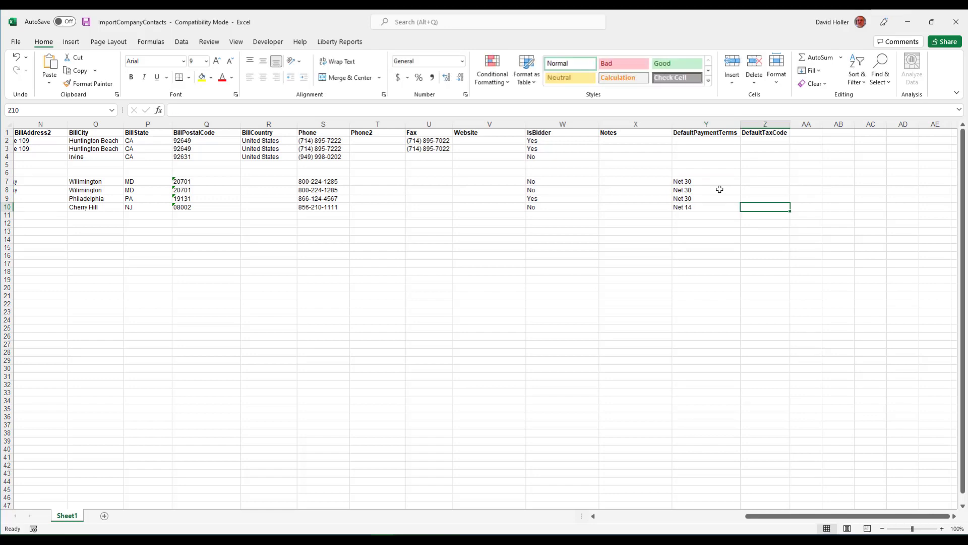
key(Up)
key(Up)
key(Up)
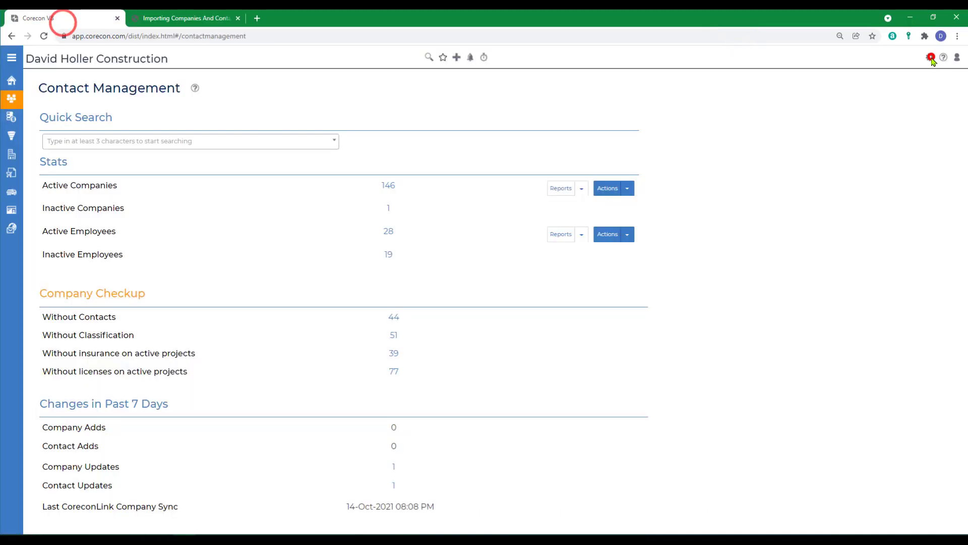
Copy the VA State Sales Tax code from Corecon's Taxation settings
click(930, 56)
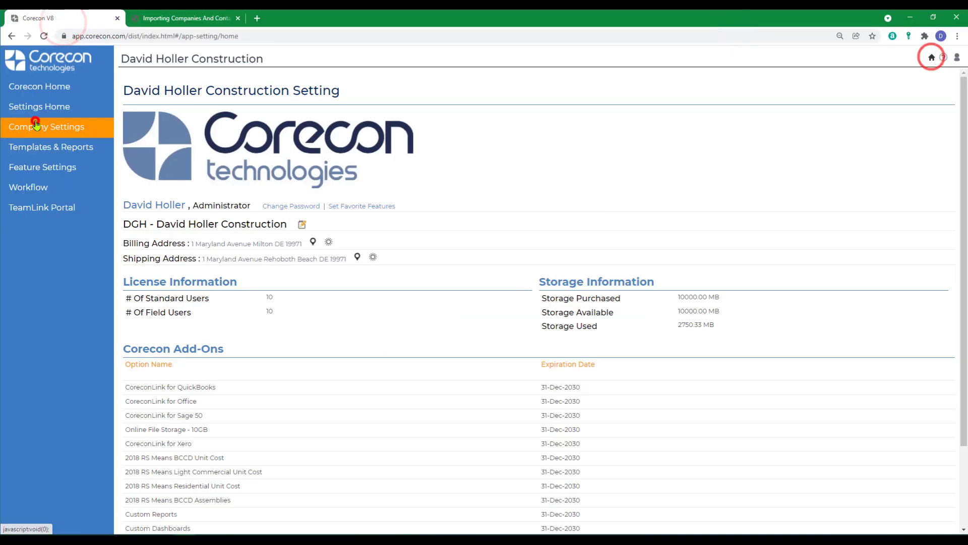
click(35, 124)
click(45, 292)
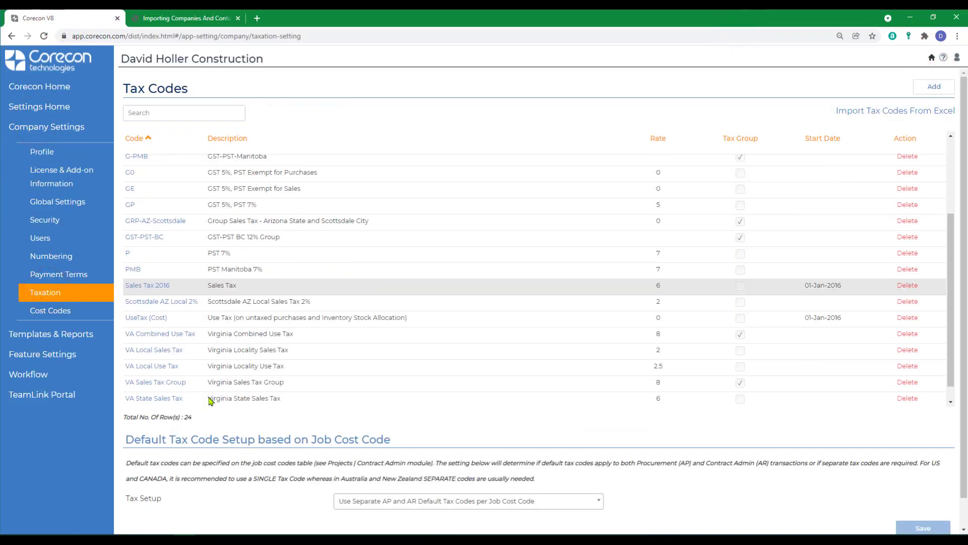
scroll(211, 401, down, 1)
triple_click(190, 380)
right_click(155, 384)
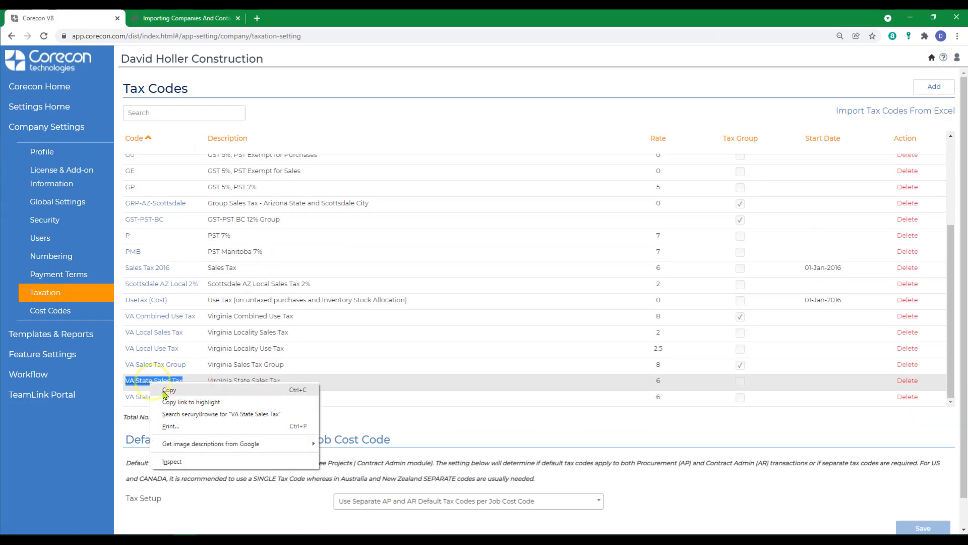
click(165, 392)
key(alt+Tab)
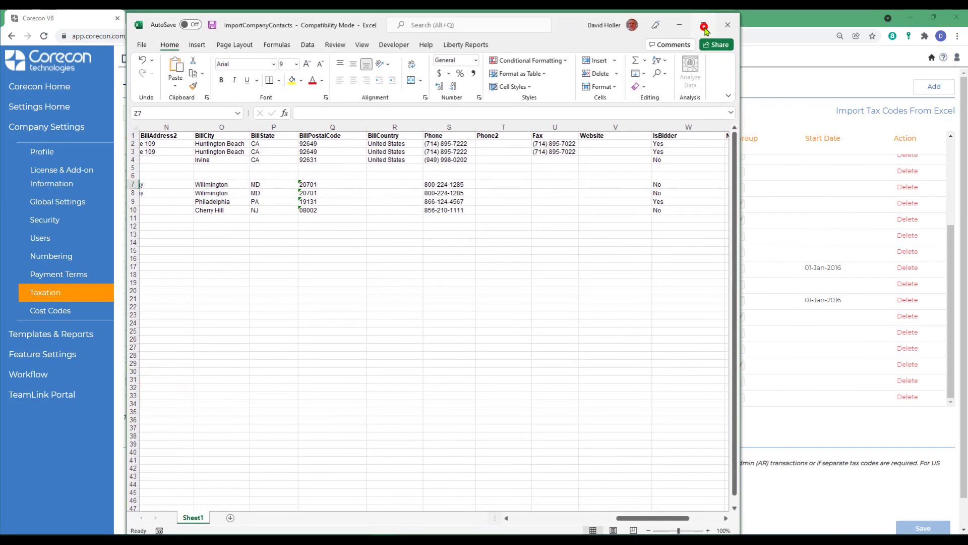
Paste VA State Sales Tax as values into DefaultTaxCode cells Z7 and Z8
click(704, 25)
right_click(761, 183)
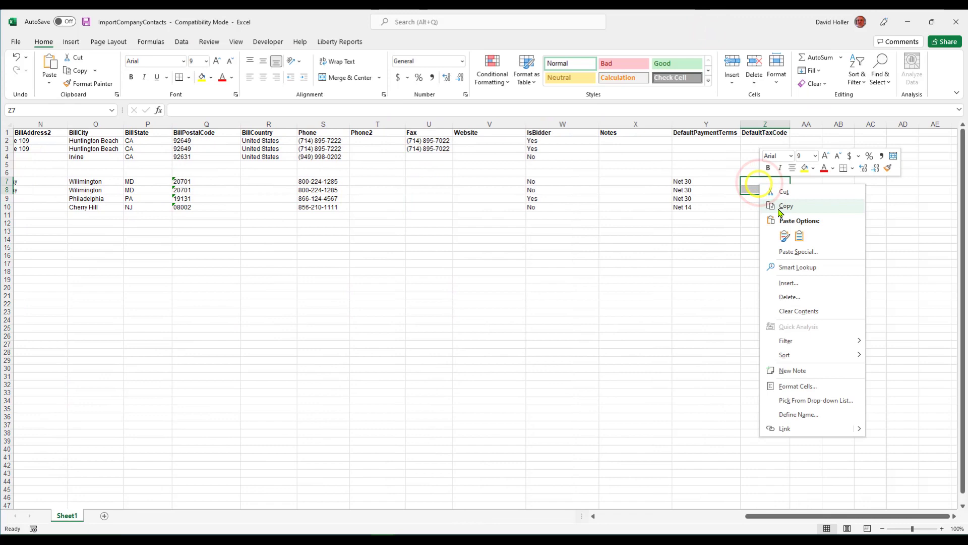
click(800, 236)
right_click(760, 189)
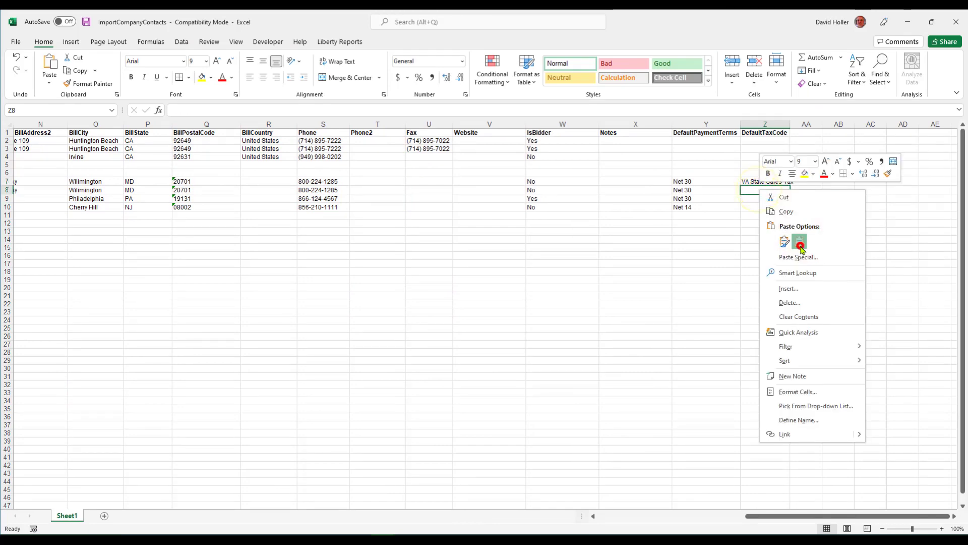
click(801, 245)
Scroll back to column A and select the old sample rows 2 to 6
click(727, 250)
drag(755, 517, 583, 505)
drag(8, 141, 10, 171)
Delete the old sample rows and autofit columns F and G for emails and addresses
right_click(66, 151)
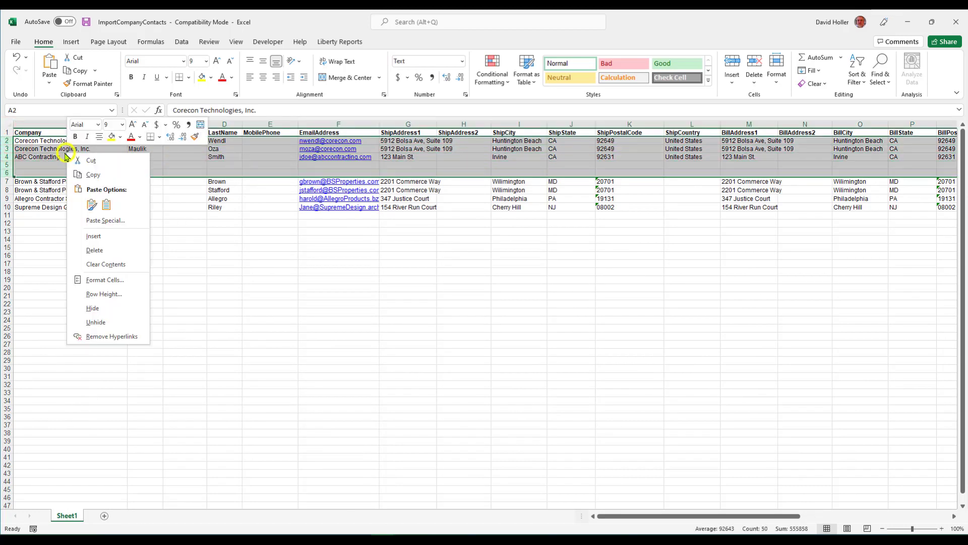
click(90, 250)
click(391, 312)
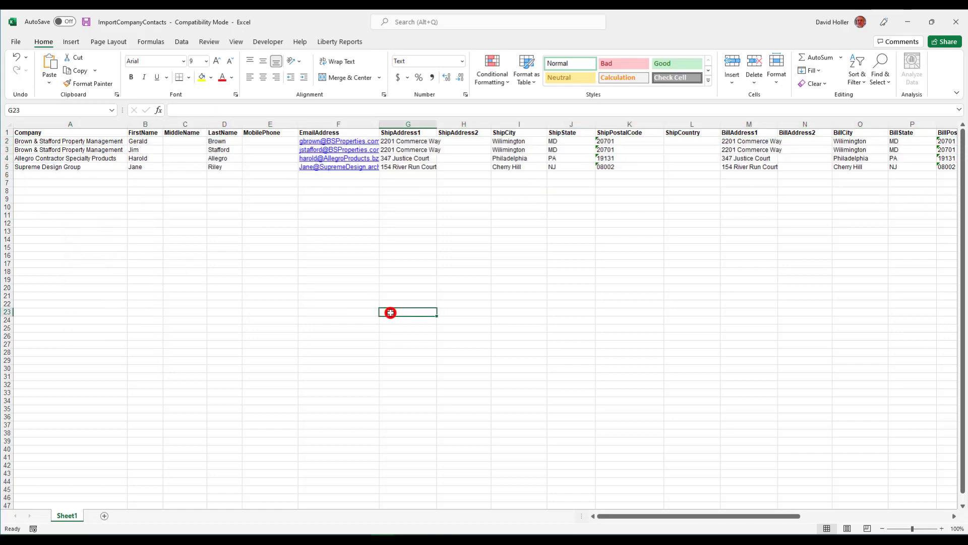
double_click(378, 128)
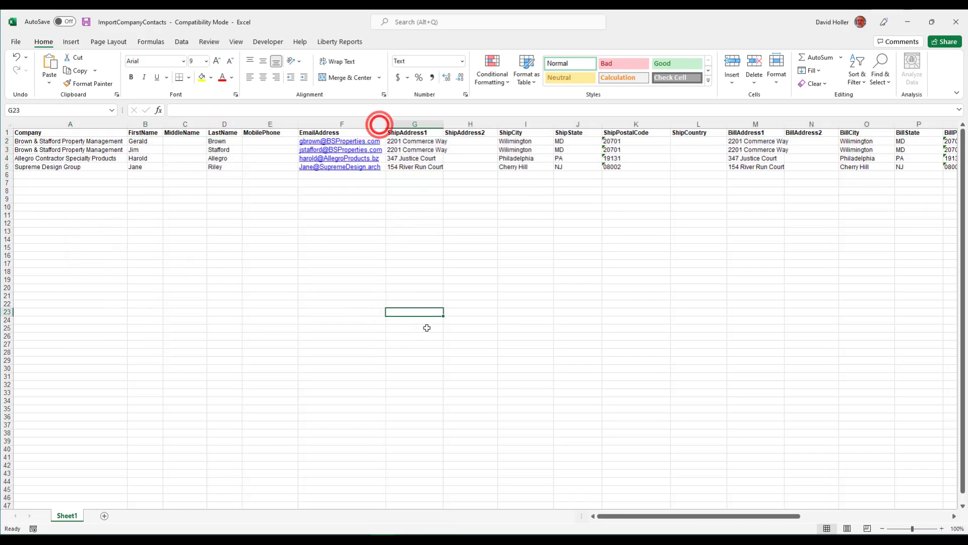
click(607, 309)
double_click(443, 126)
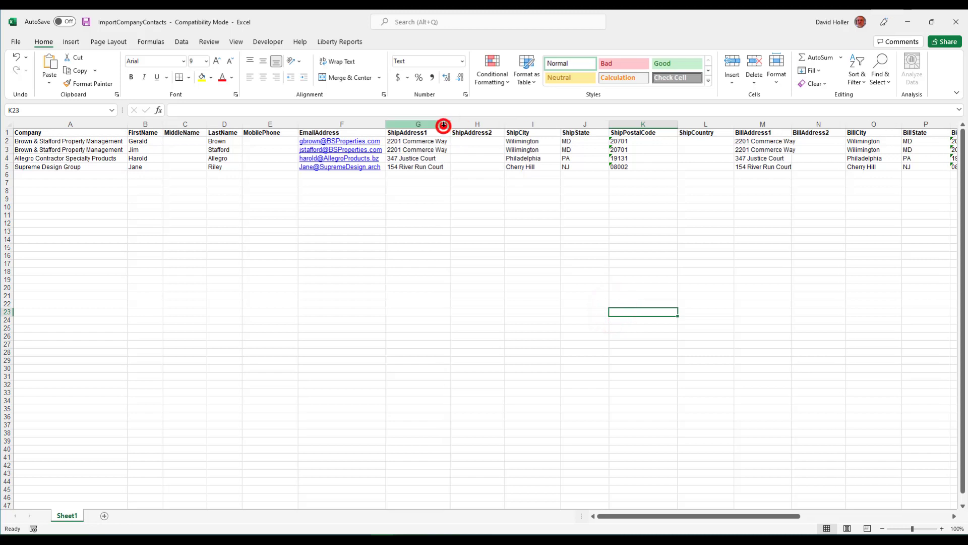
click(494, 282)
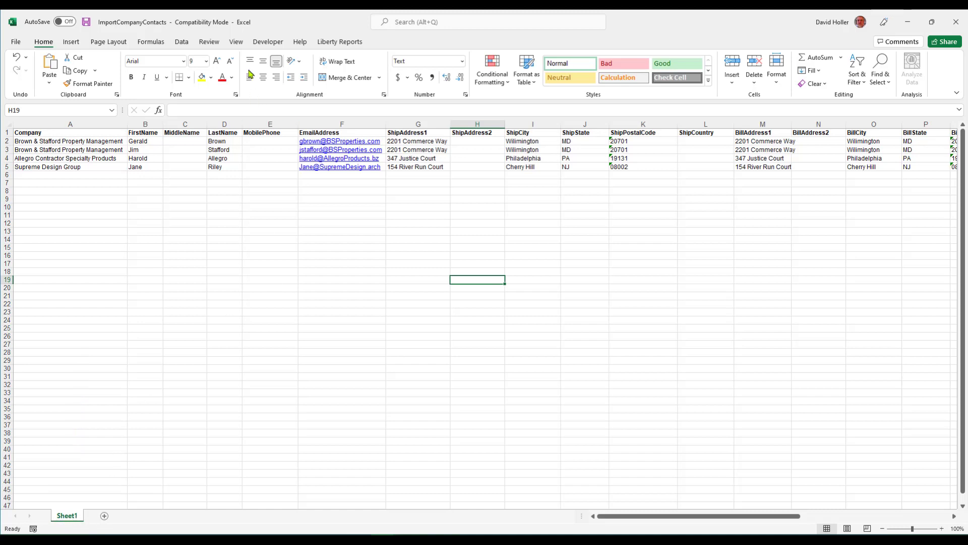
Save the workbook as an Excel 97-2003 .xls file in Downloads and close it
click(17, 42)
click(32, 171)
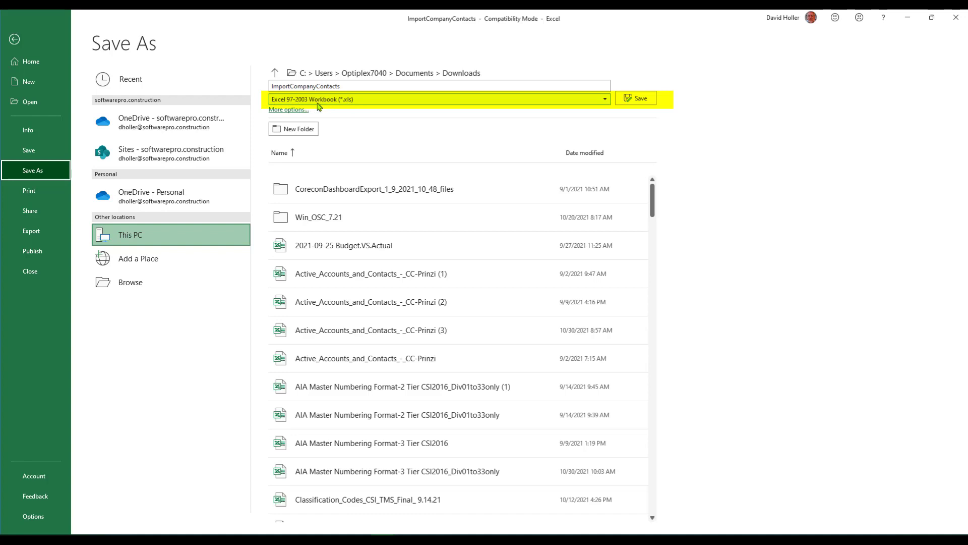
click(636, 100)
click(15, 40)
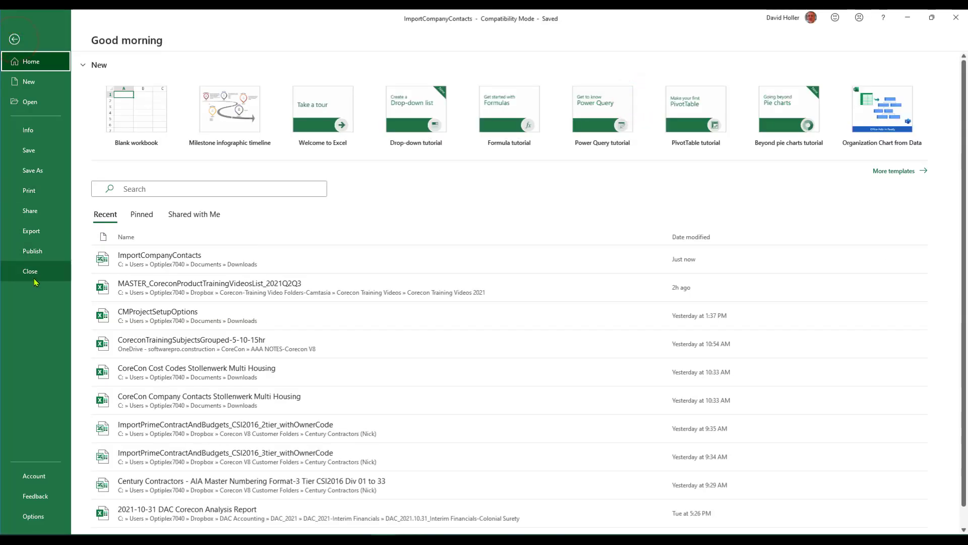
click(31, 272)
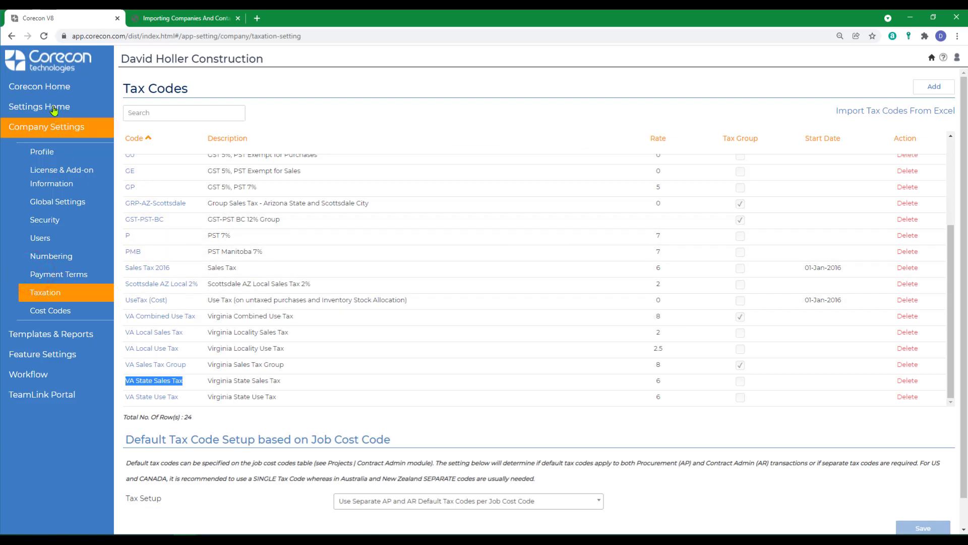
Import ImportCompanyContacts via Active Companies Import From Excel; Supreme Design Group fails, 3 succeed
click(49, 85)
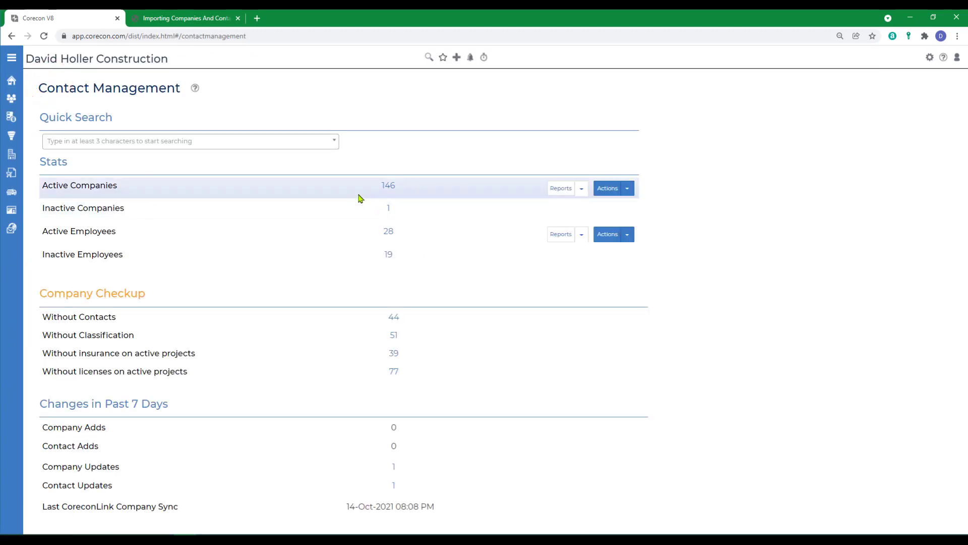
click(628, 189)
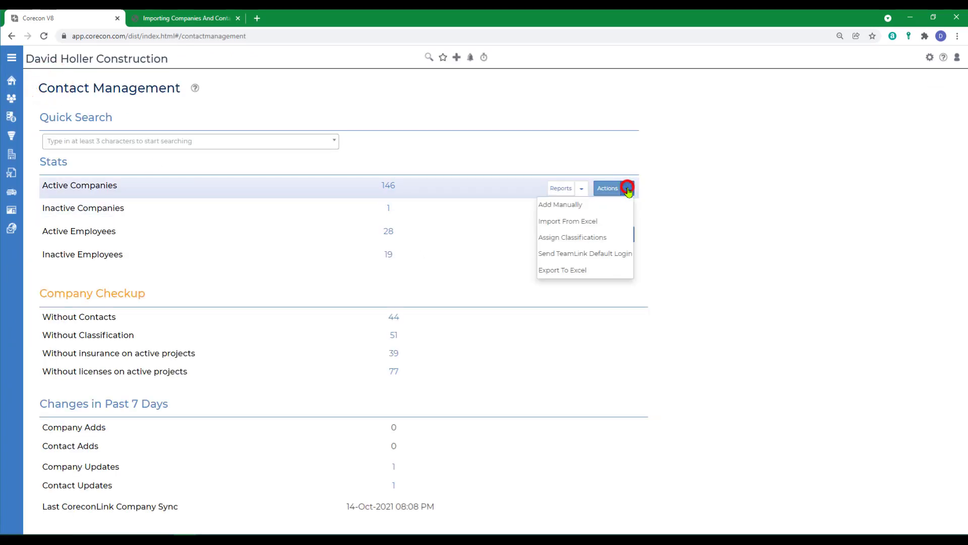
click(548, 220)
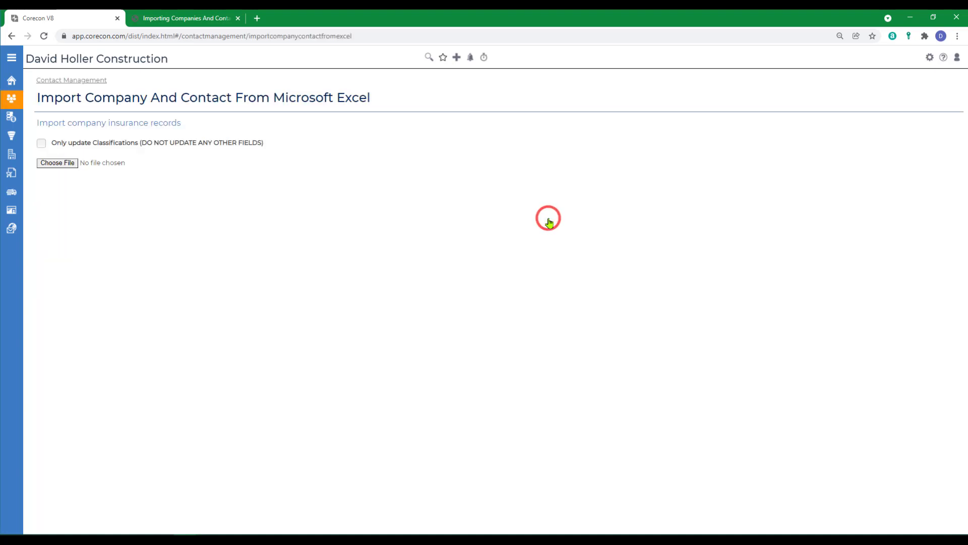
click(56, 163)
click(183, 99)
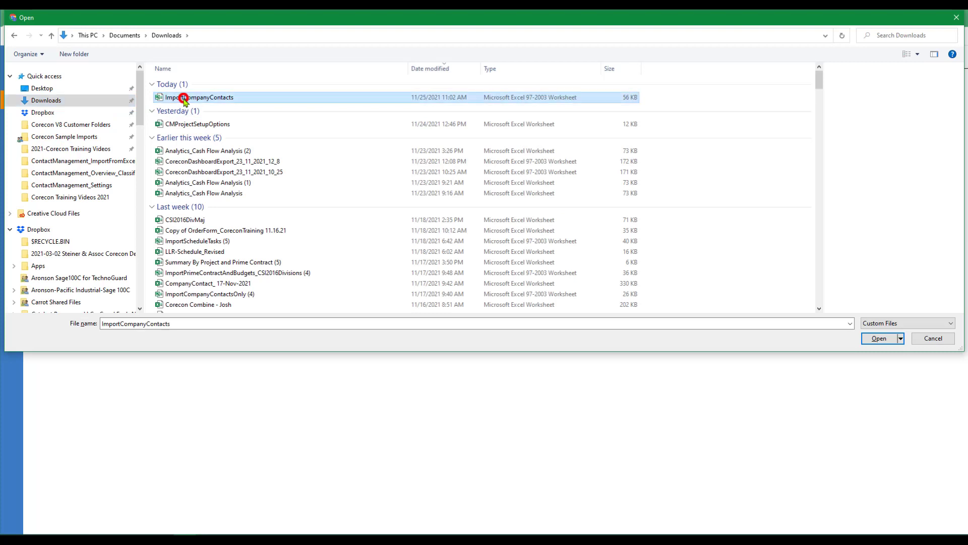
click(880, 338)
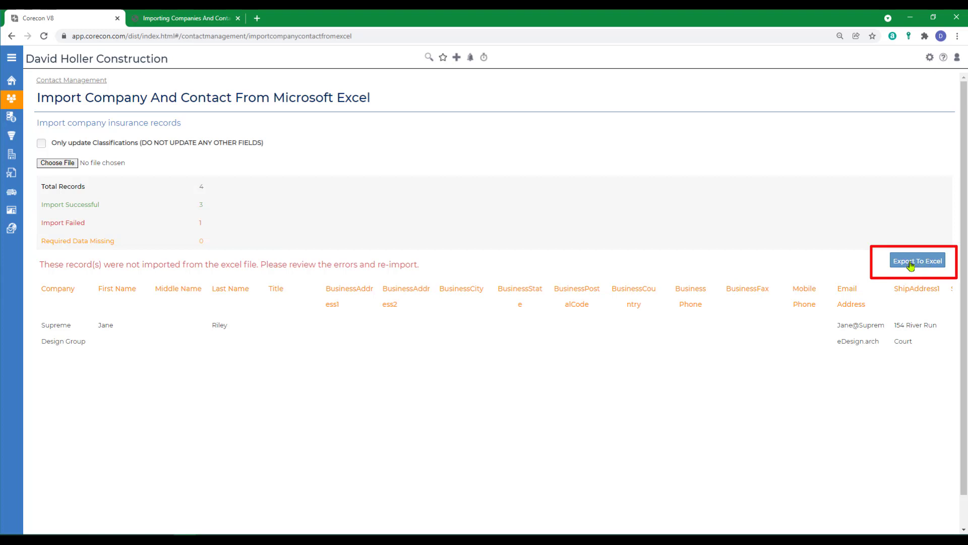
Read the failed Supreme Design Group record's Message column, then return to the Excel workbook
scroll(677, 477, down, 1)
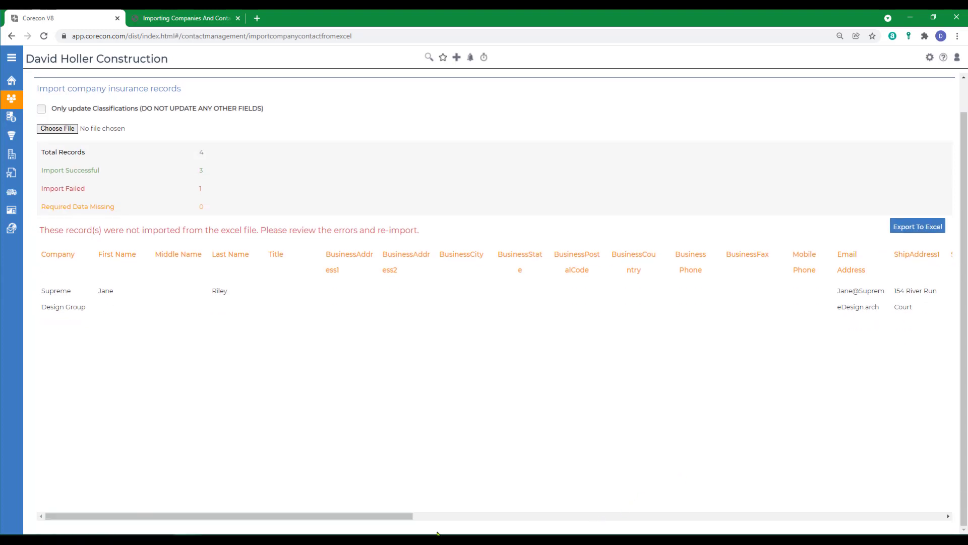
drag(406, 516, 937, 517)
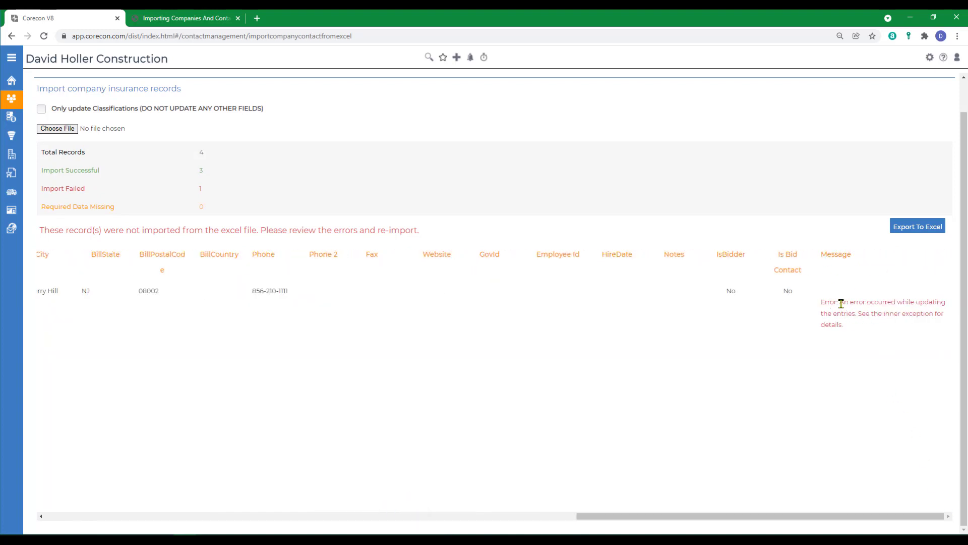
drag(757, 515, 237, 506)
key(alt+Tab)
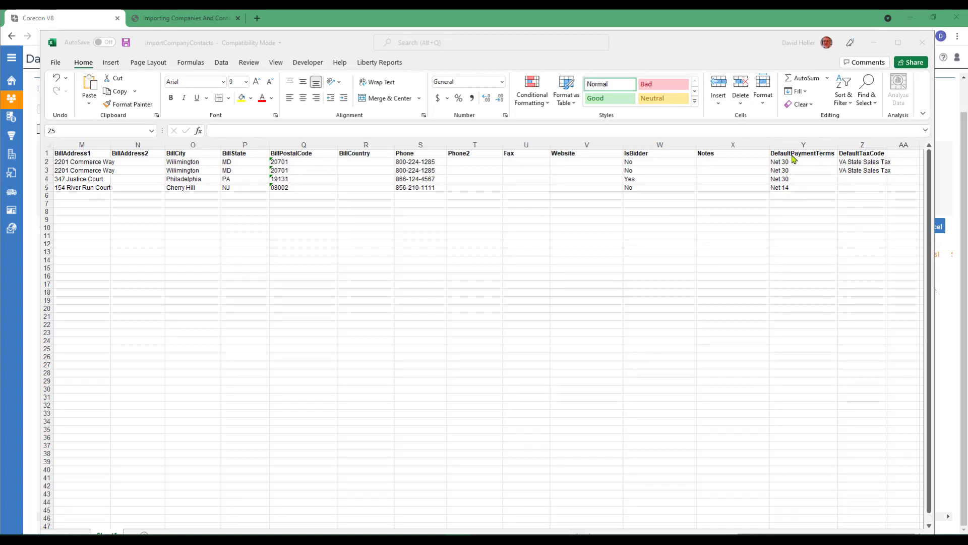
Change cell Y5's payment terms from Net 14 to Net 15
click(781, 189)
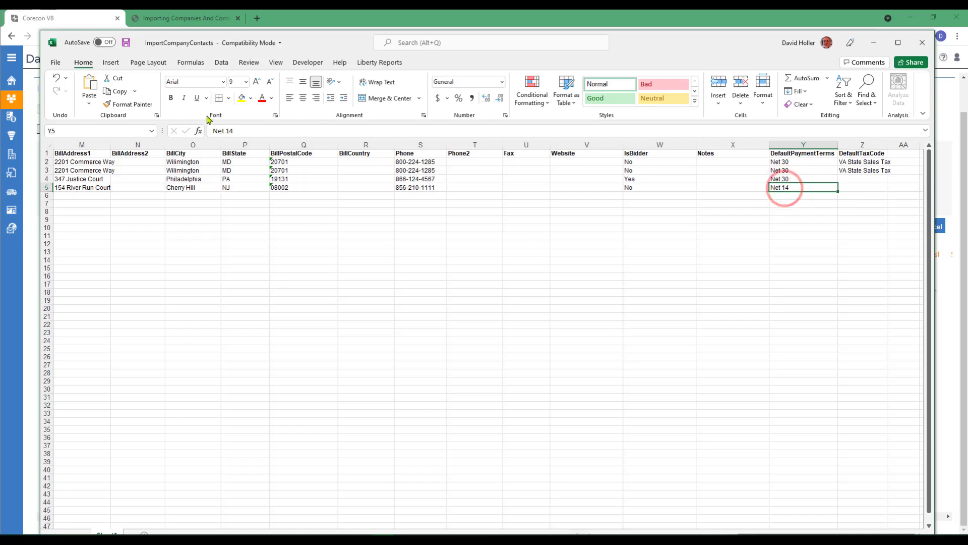
click(237, 130)
key(BackSpace)
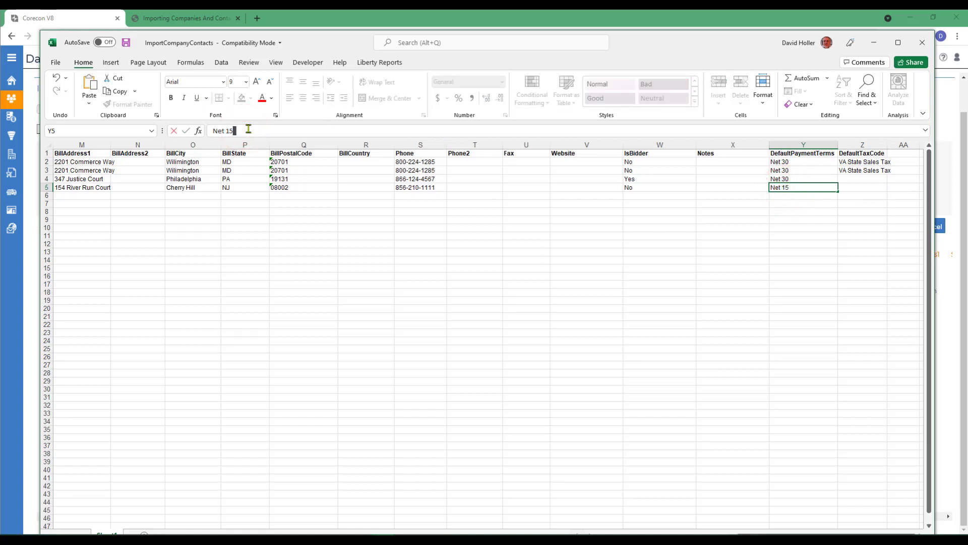
click(563, 325)
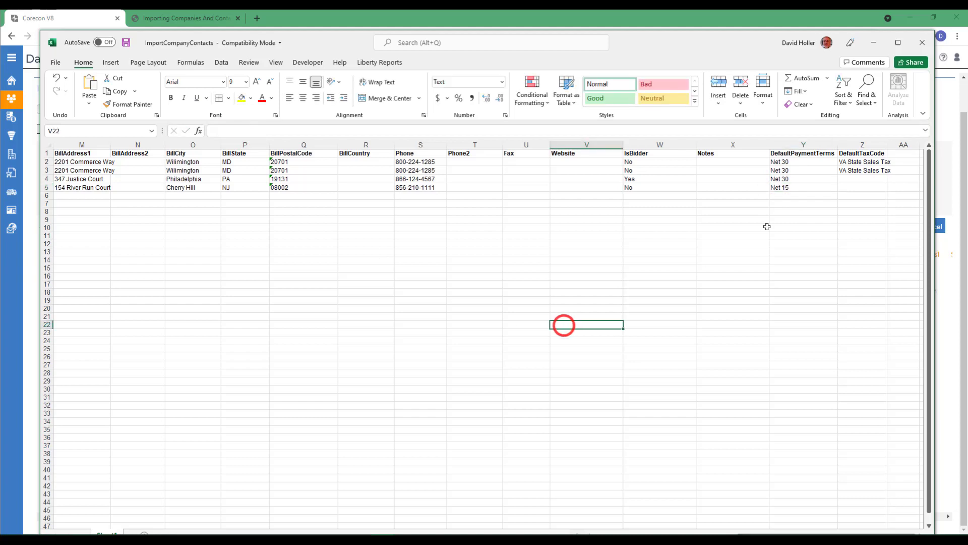
Save and close the corrected workbook, then pick the import file again in Corecon
click(56, 62)
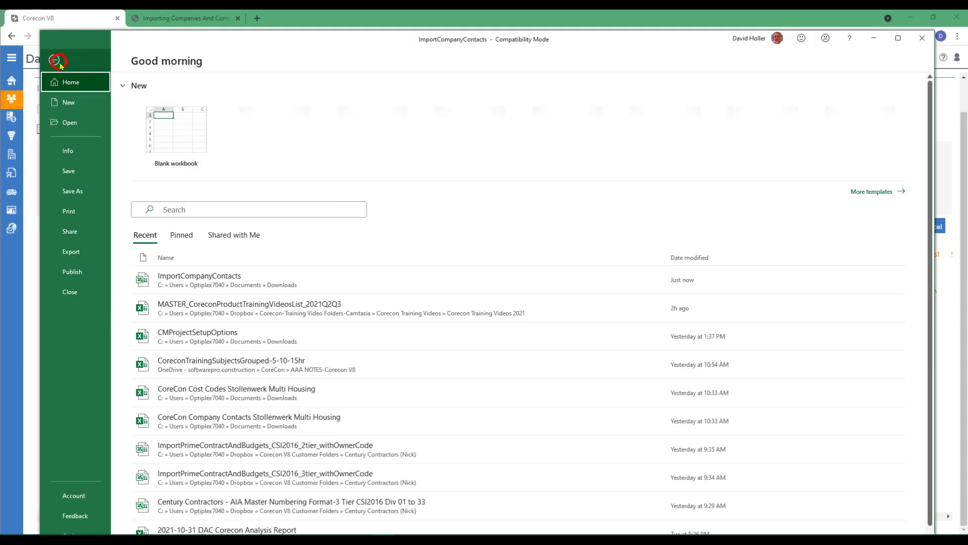
click(70, 172)
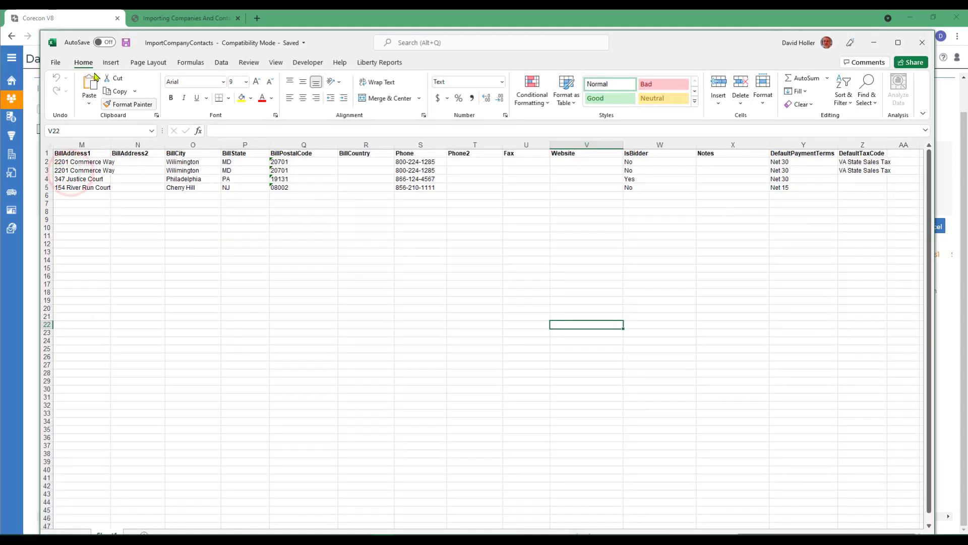
click(55, 61)
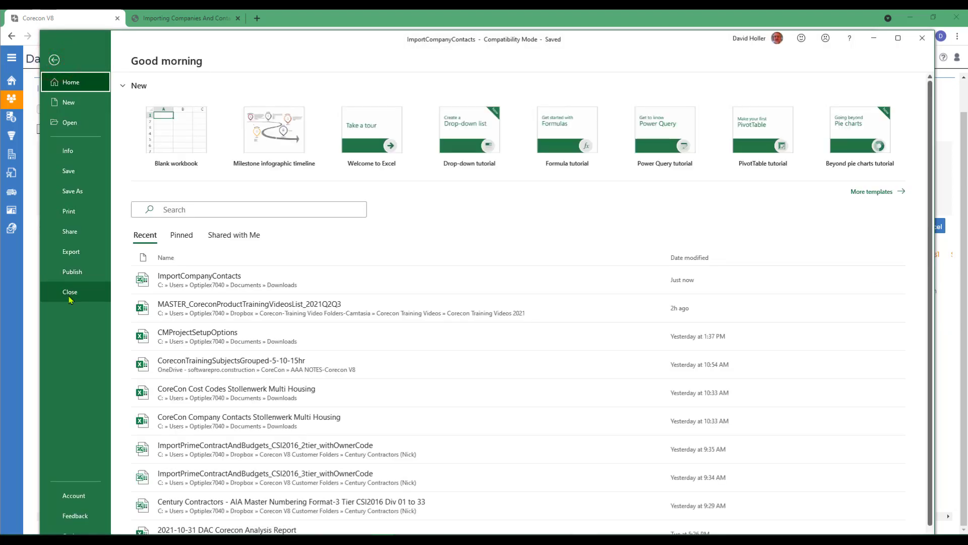
click(69, 293)
click(57, 129)
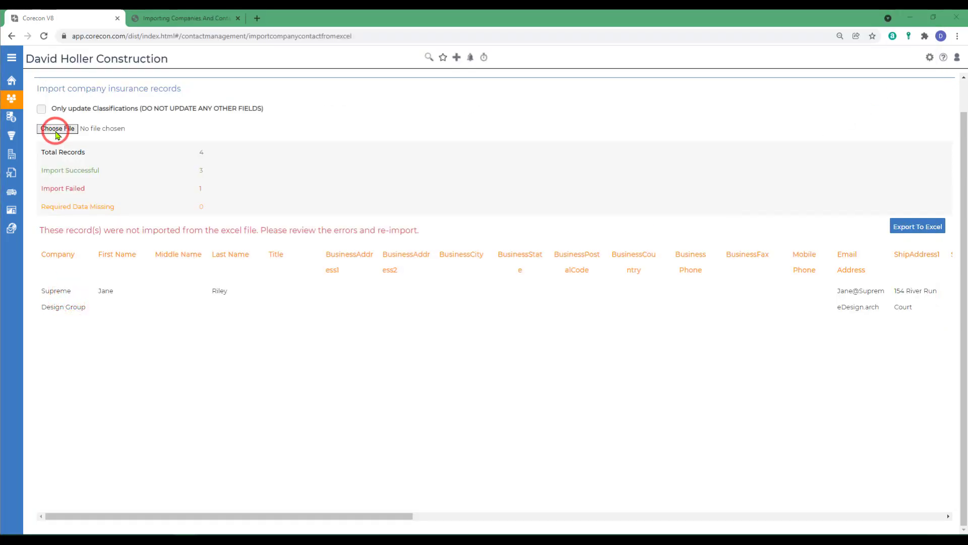
Re-import the corrected ImportCompanyContacts file so all 4 records succeed, then view the dashboard
click(215, 99)
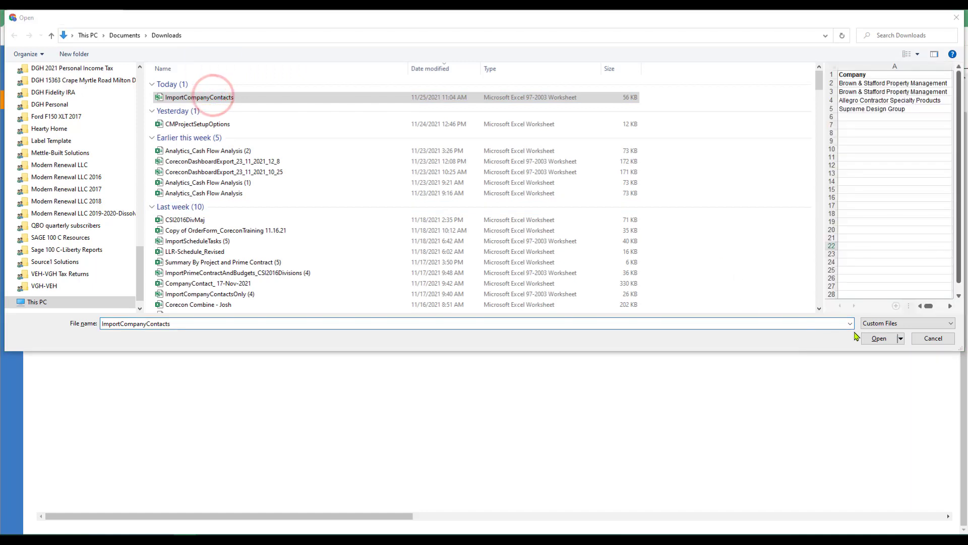
click(879, 339)
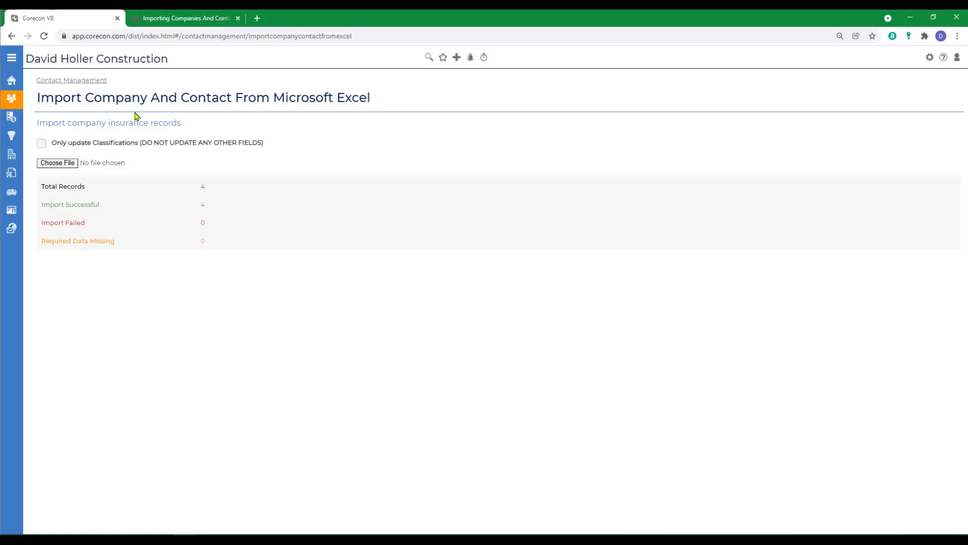
click(77, 80)
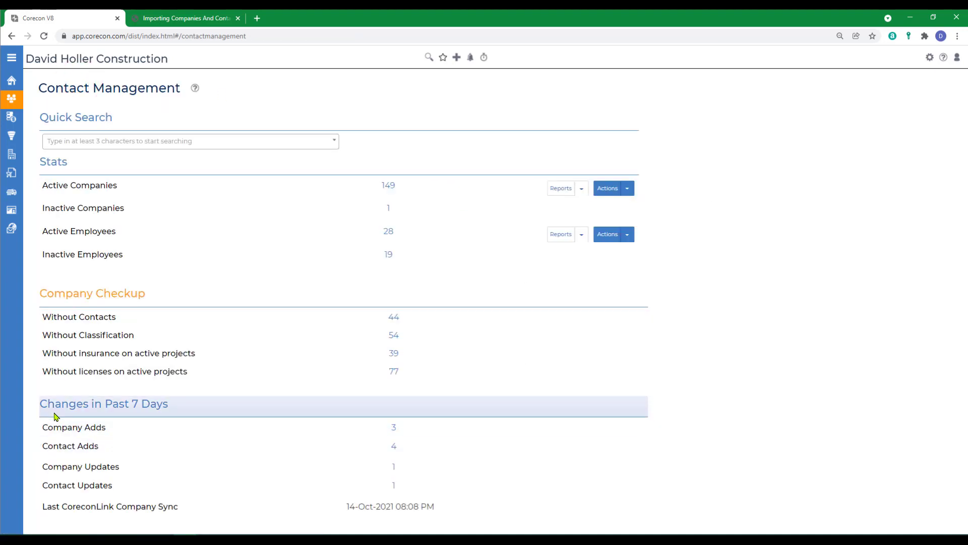
click(394, 448)
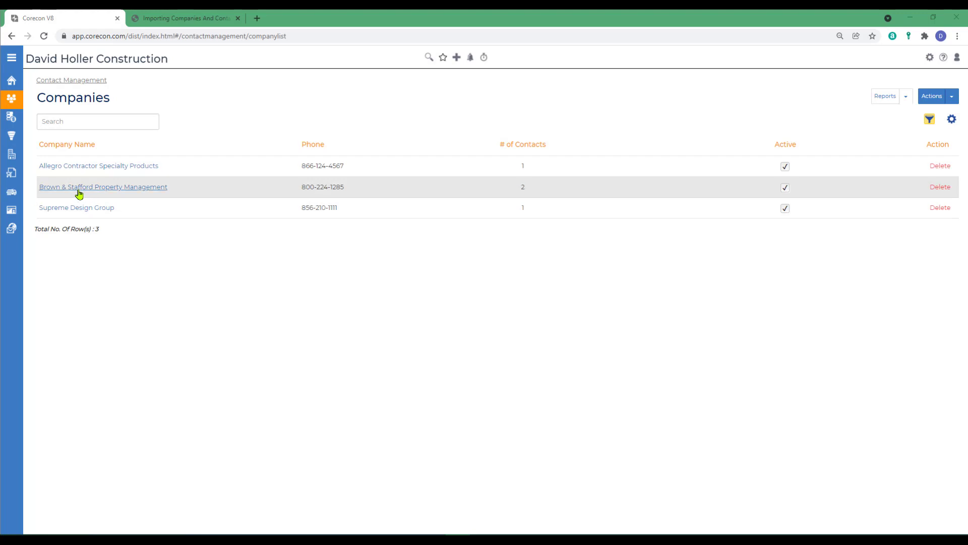
click(96, 188)
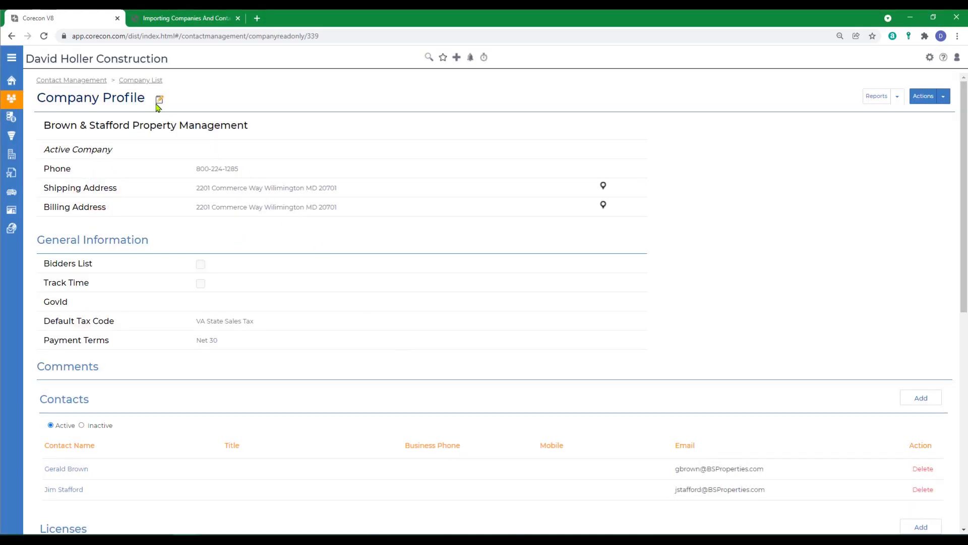
click(160, 101)
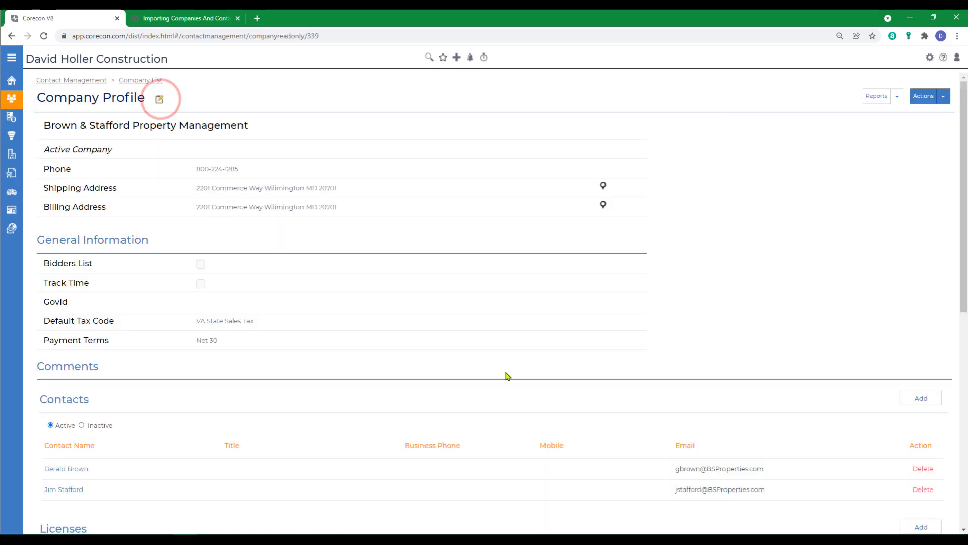
scroll(507, 375, down, 5)
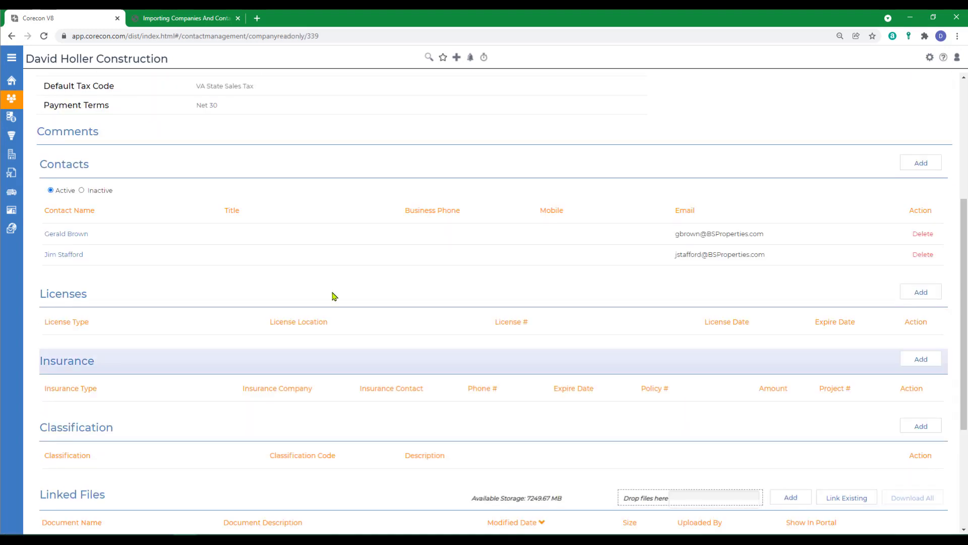
click(64, 255)
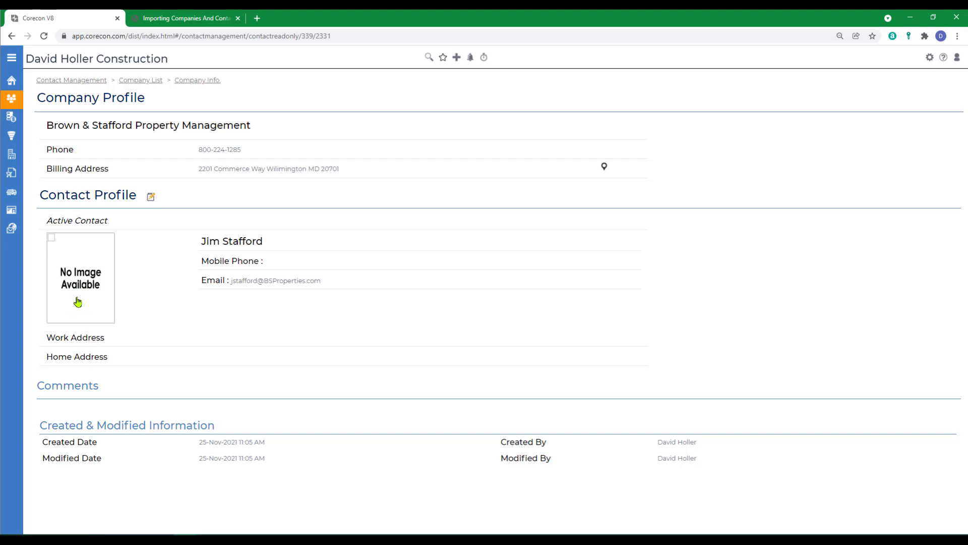
click(69, 80)
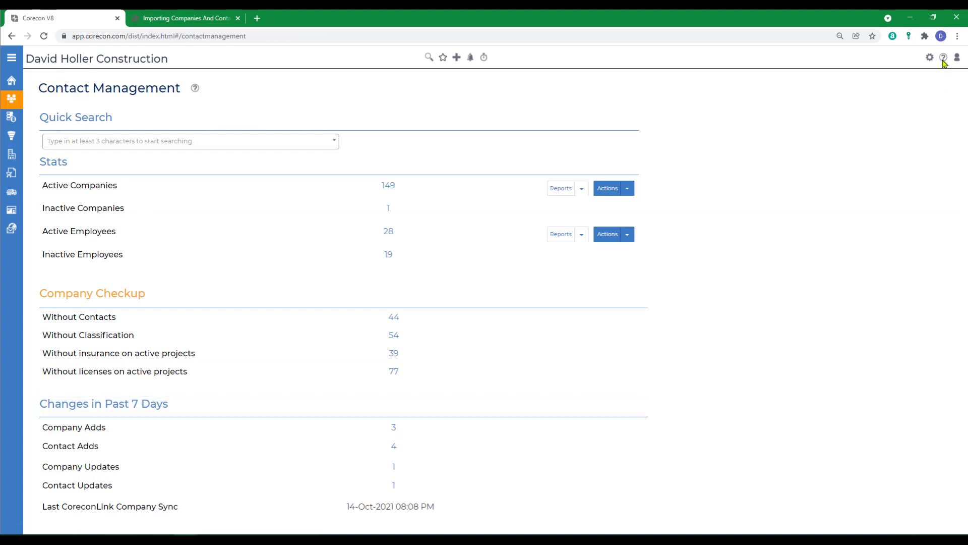
click(194, 89)
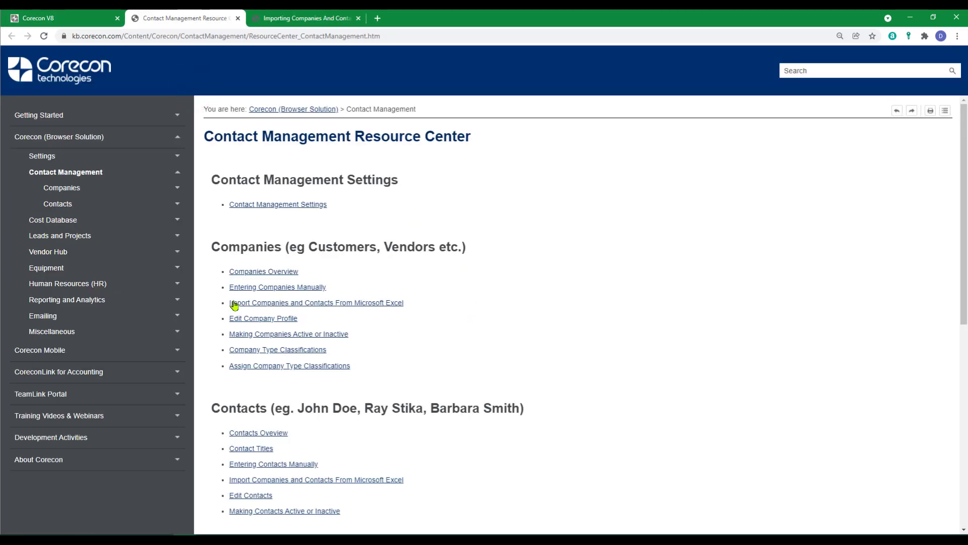